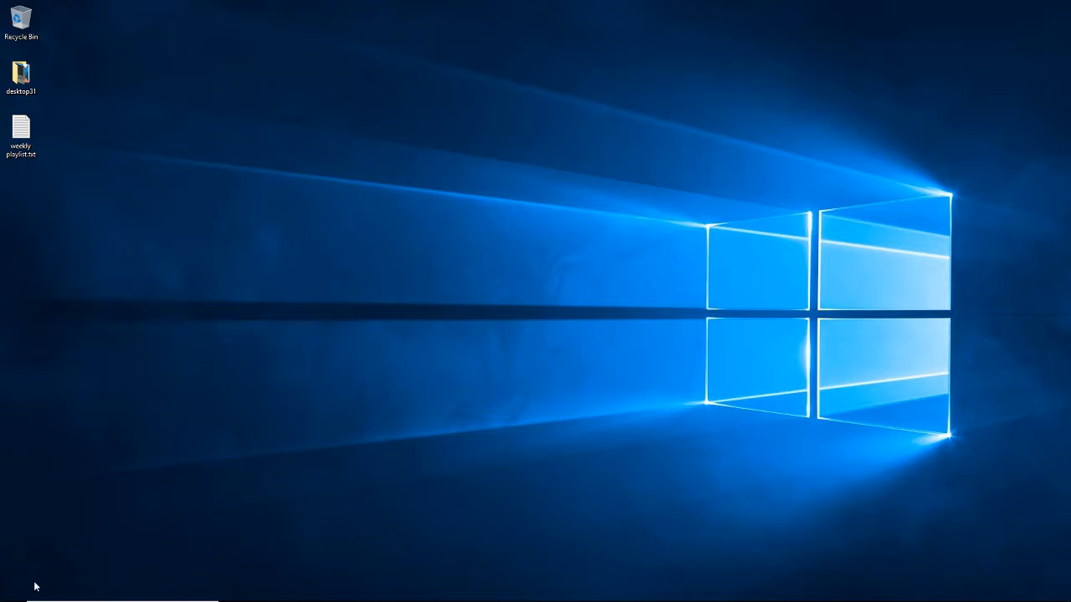
Launch Panam 780 Window from the GlobeCaster program group and move its window slightly down on the desktop
{"action": "mouse_move", "coordinate": [2, 590]}
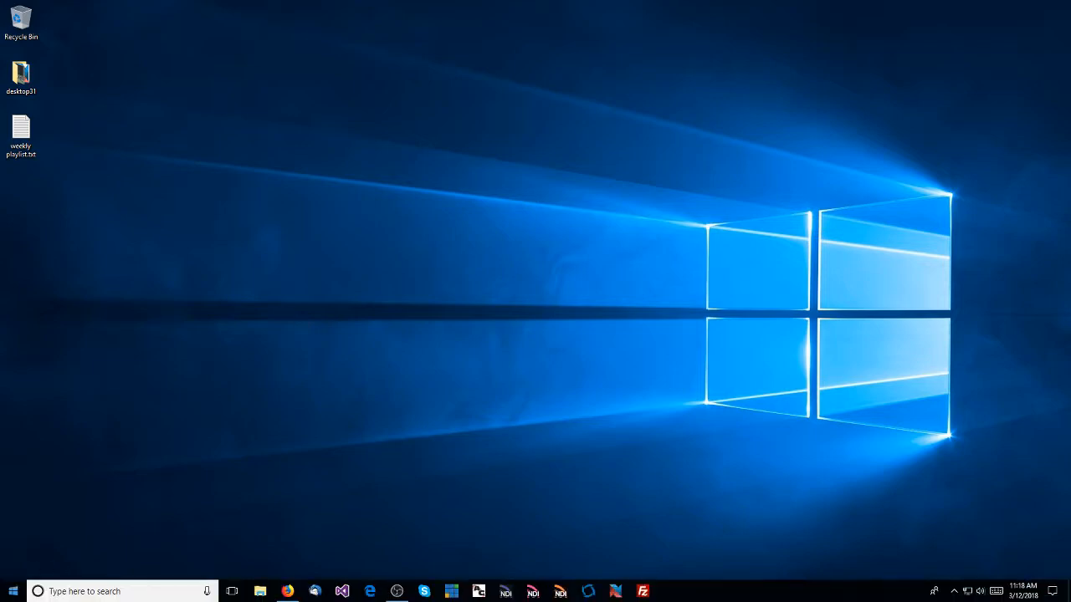
{"action": "left_click", "coordinate": [13, 590]}
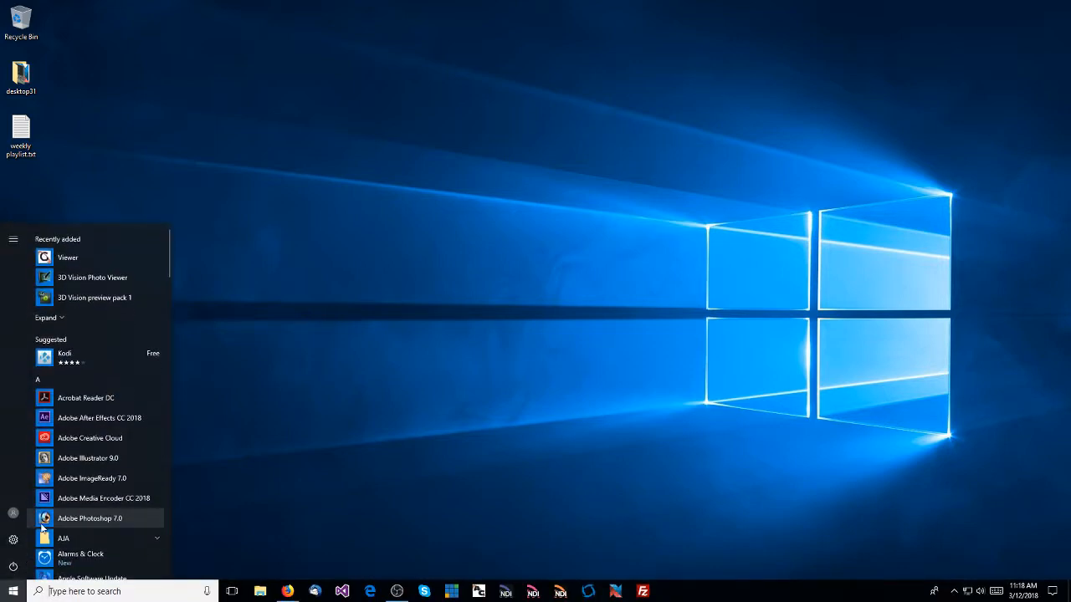
{"action": "scroll", "coordinate": [48, 523], "scroll_direction": "down", "scroll_amount": 8}
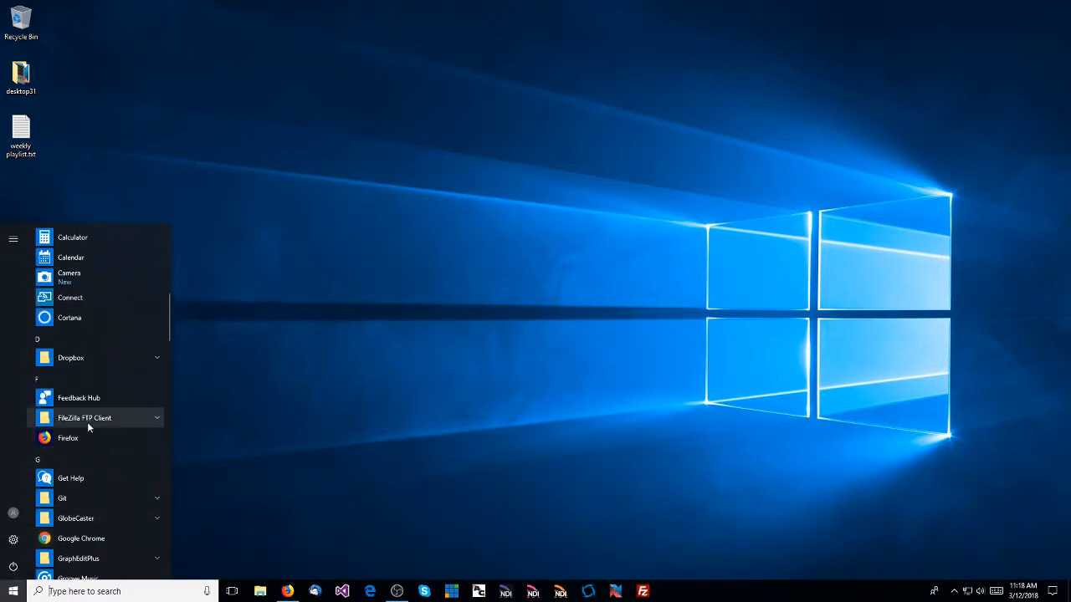
{"action": "left_click", "coordinate": [87, 518]}
{"action": "scroll", "coordinate": [87, 512], "scroll_direction": "down", "scroll_amount": 2}
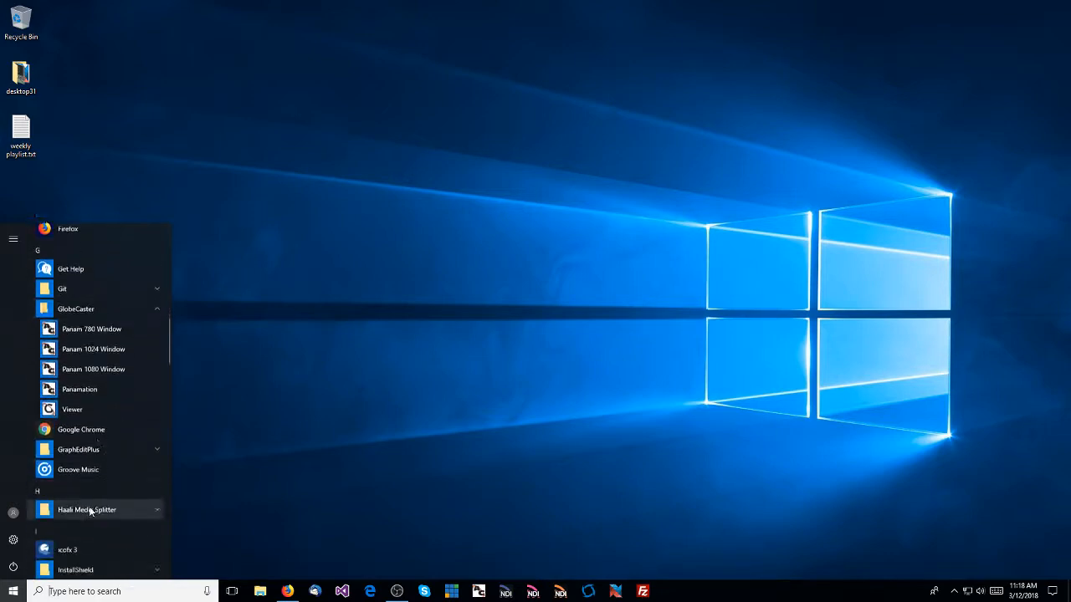
{"action": "left_click", "coordinate": [101, 329]}
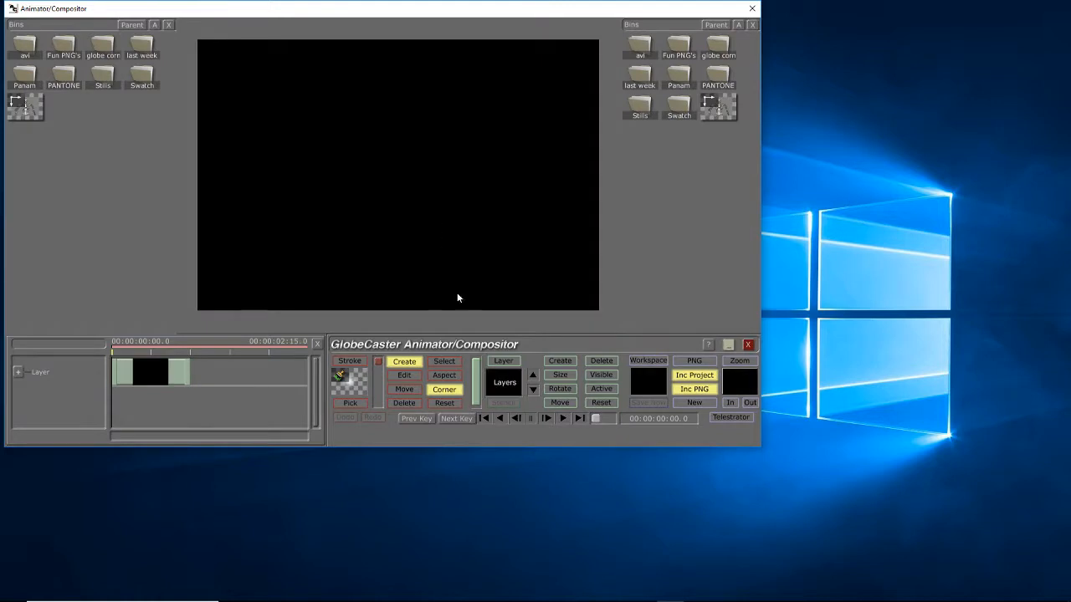
{"action": "mouse_move", "coordinate": [357, 2]}
{"action": "left_mouse_down"}
{"action": "mouse_move", "coordinate": [371, 9]}
{"action": "mouse_move", "coordinate": [360, 19]}
{"action": "left_mouse_up"}
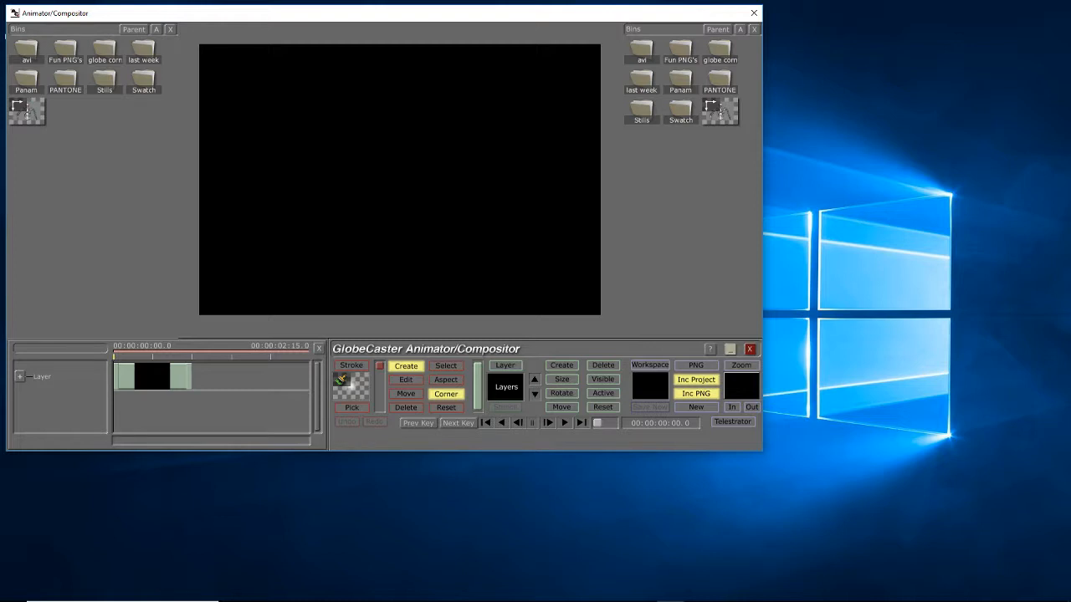
Switch the Animator/Compositor to Telestrator mode and pan the canvas clear of the toolbar
{"action": "mouse_move", "coordinate": [231, 591]}
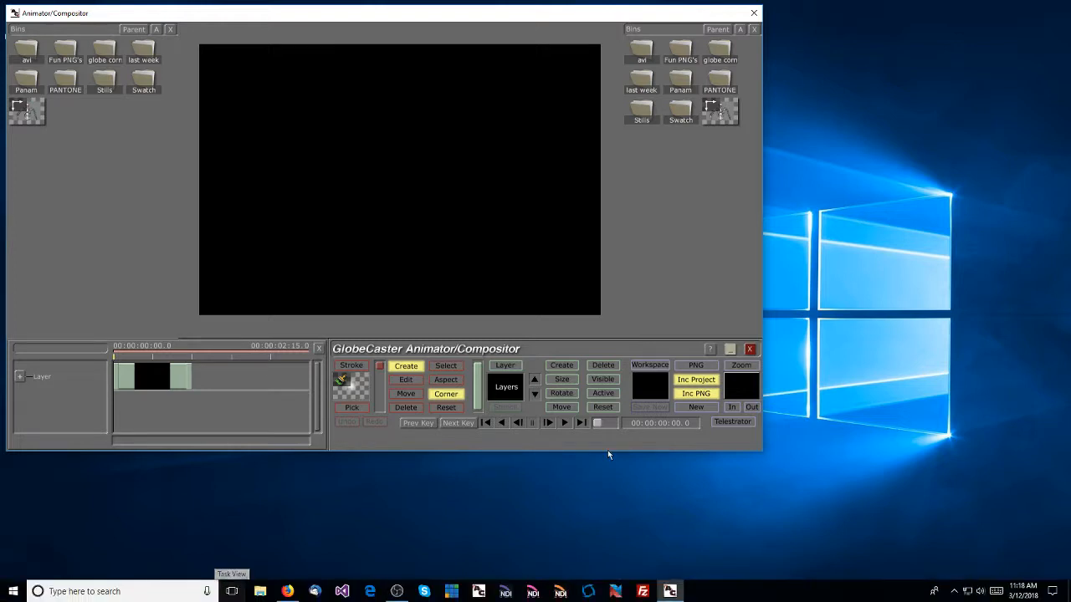
{"action": "left_click", "coordinate": [734, 421]}
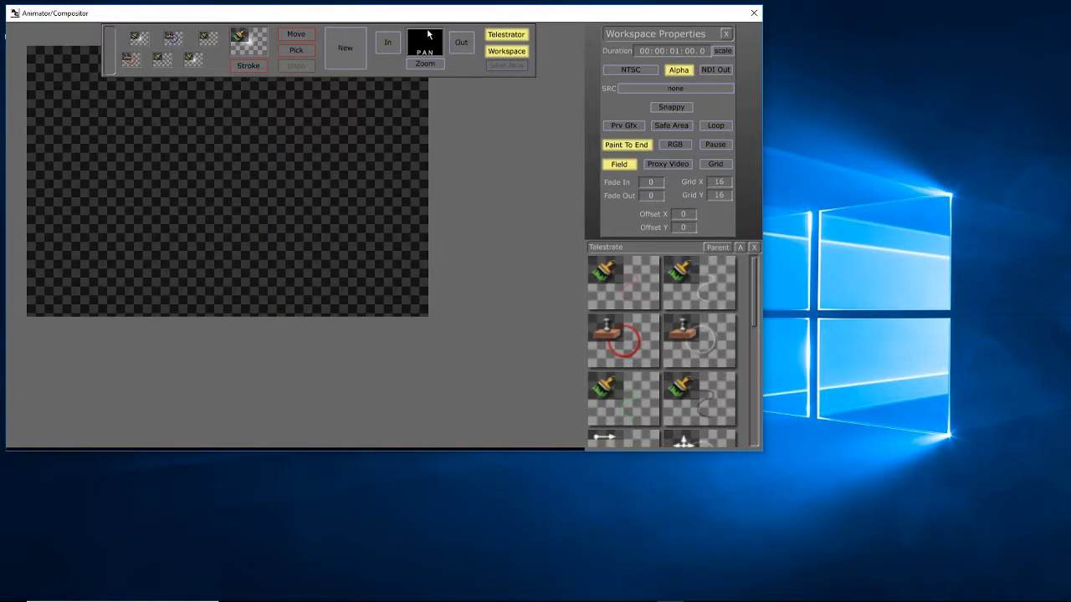
{"action": "left_click_drag", "start_coordinate": [428, 33], "coordinate": [493, 92]}
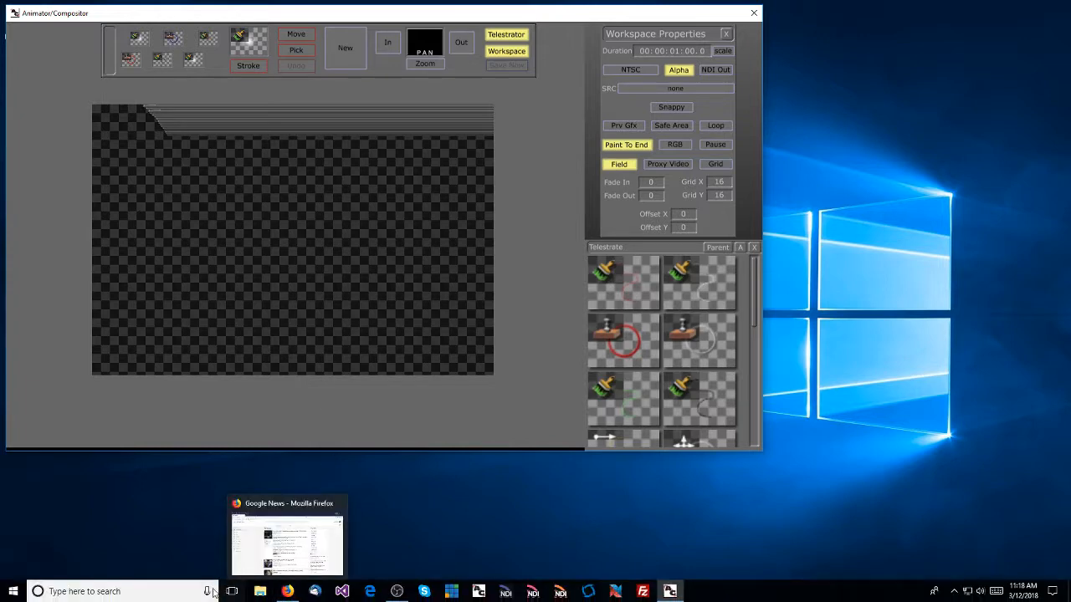
Launch the GlobeCaster Viewer and reposition its Preview Visualizer window over the compositor
{"action": "left_click", "coordinate": [12, 594]}
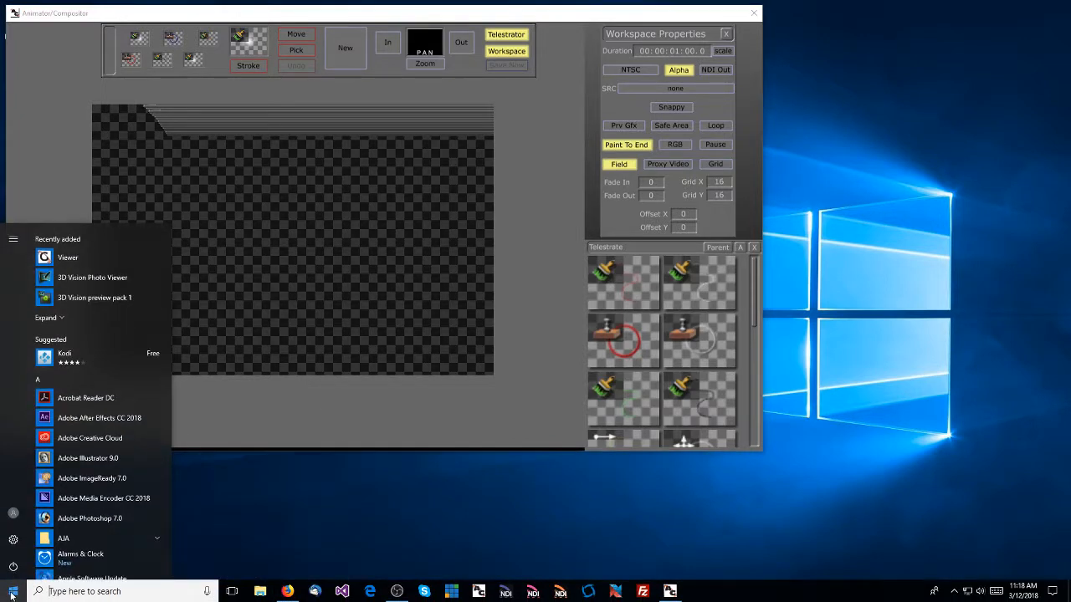
{"action": "scroll", "coordinate": [56, 548], "scroll_direction": "down", "scroll_amount": 10}
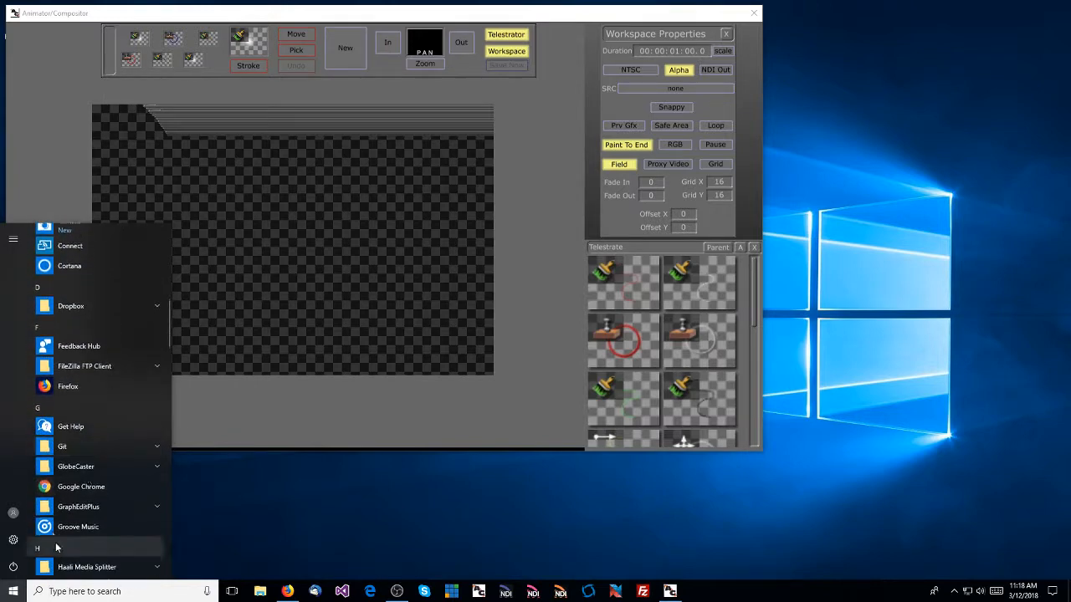
{"action": "left_click", "coordinate": [70, 465]}
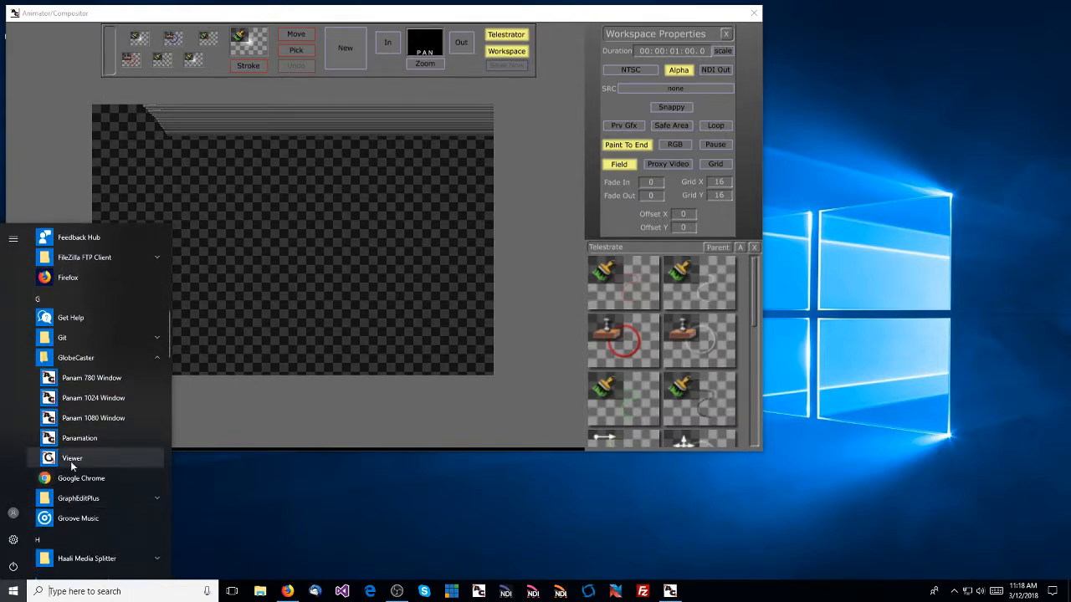
{"action": "left_click", "coordinate": [71, 459]}
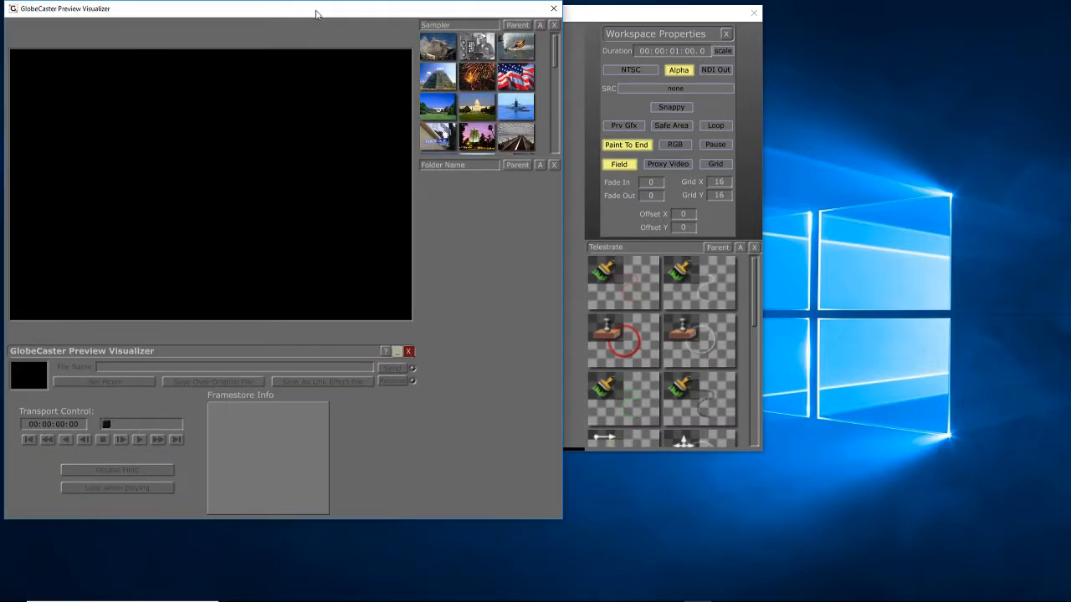
{"action": "left_click_drag", "start_coordinate": [316, 13], "coordinate": [434, 26]}
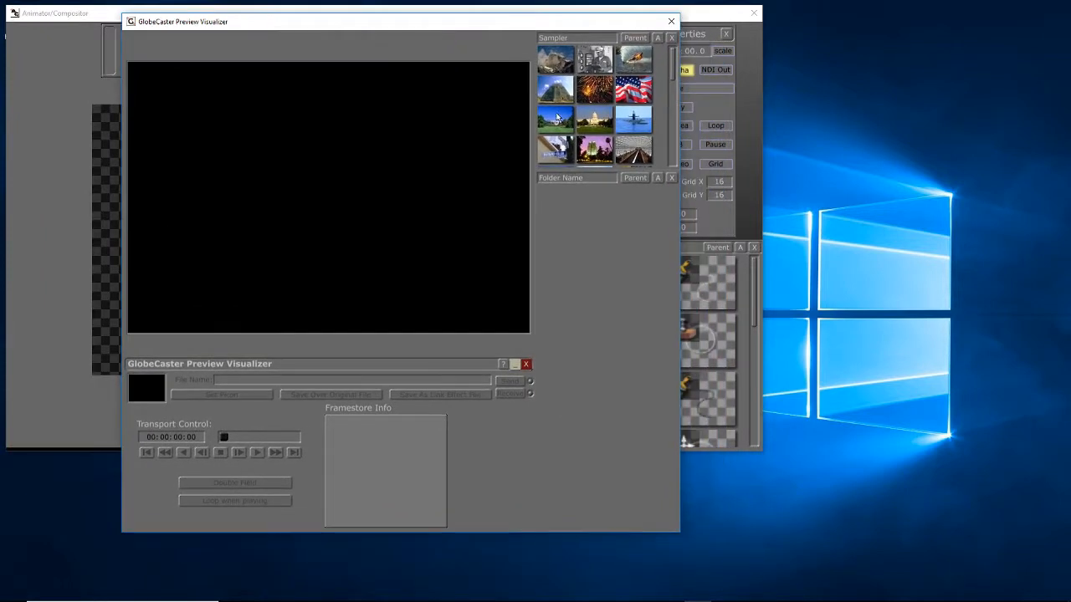
Browse the empty lower bin up to the drive root and into the original GlobeCaster folder's BigFX folder
{"action": "left_click", "coordinate": [636, 179]}
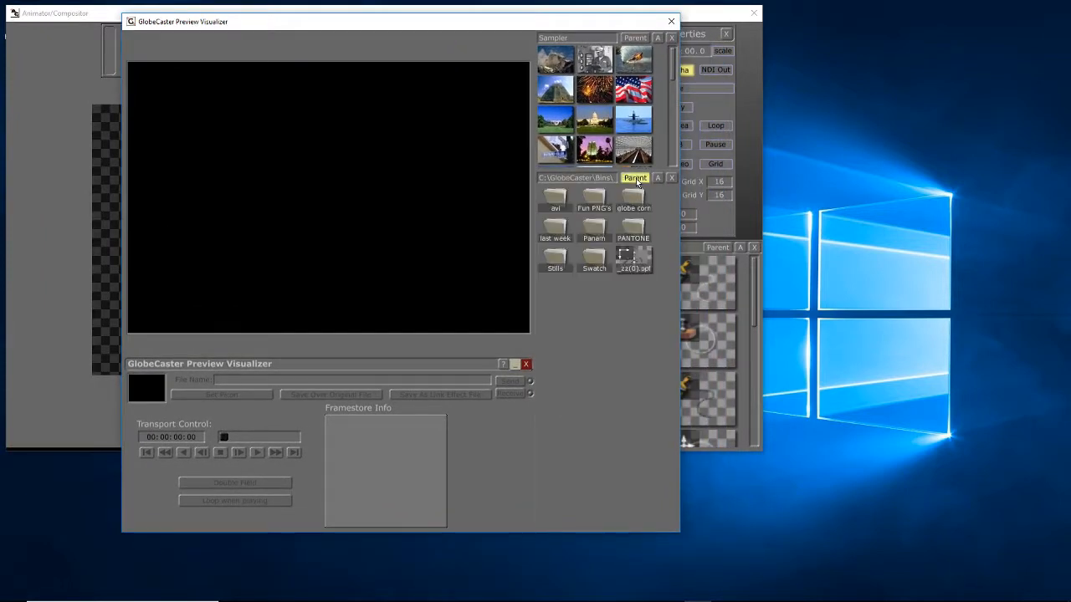
{"action": "left_click", "coordinate": [636, 179]}
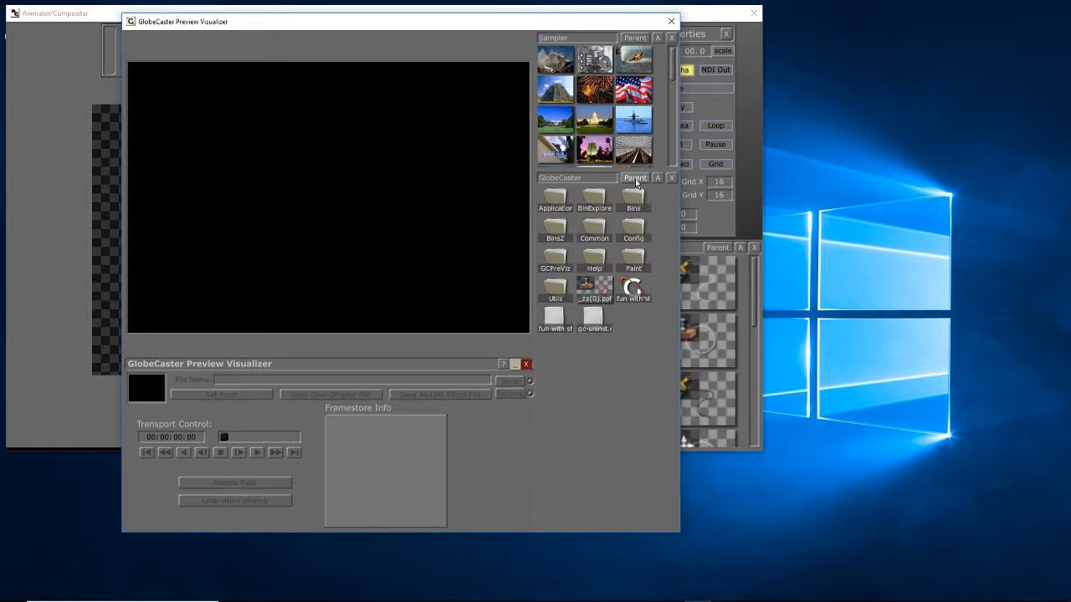
{"action": "left_click", "coordinate": [636, 179]}
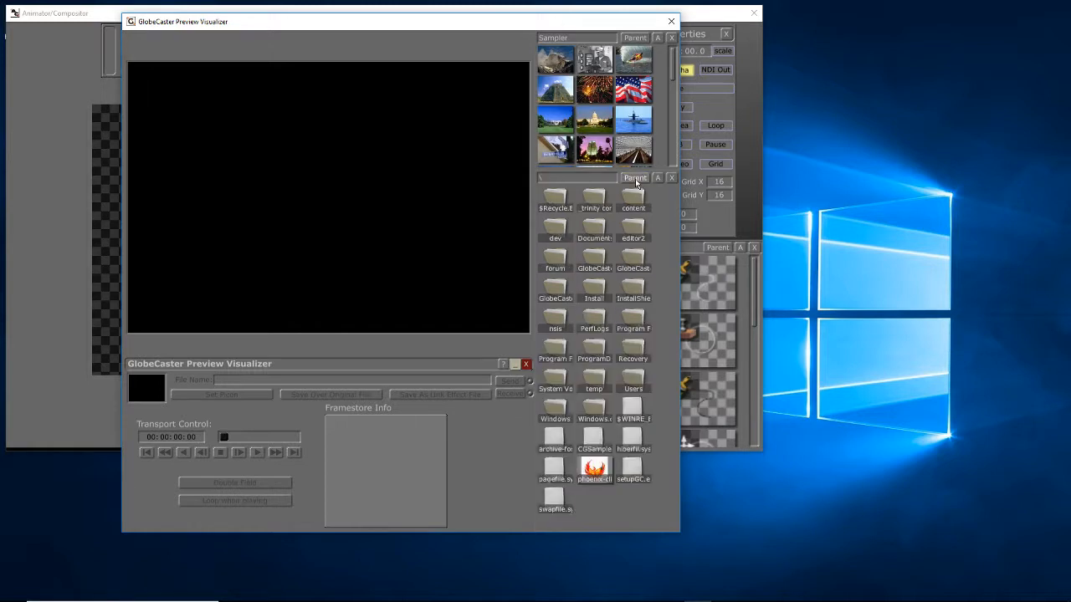
{"action": "double_click", "coordinate": [553, 291]}
{"action": "double_click", "coordinate": [595, 200]}
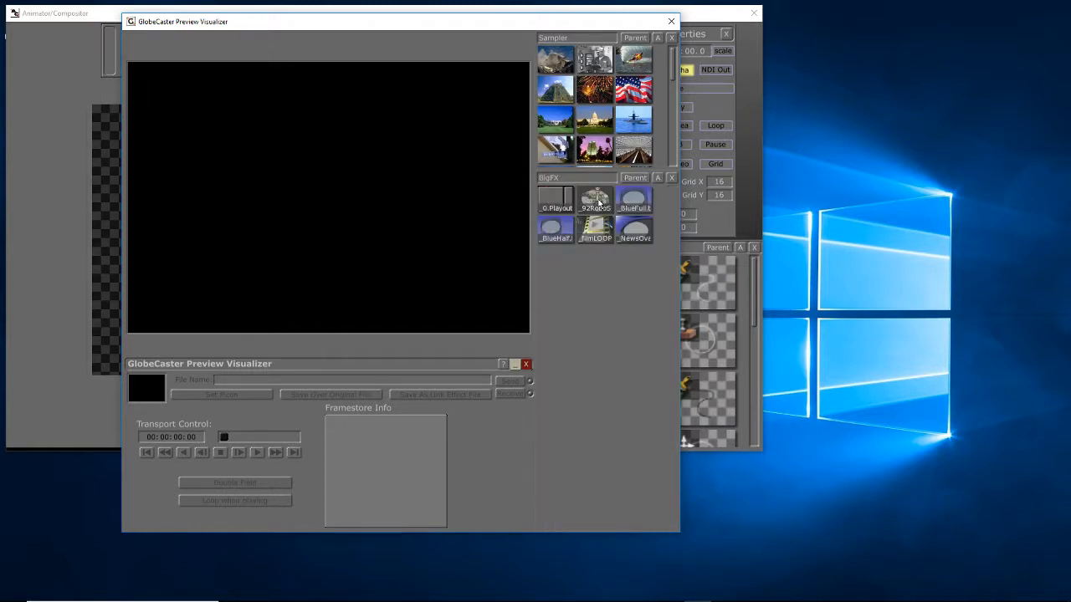
Load the filmLOOP effect from BigFX and play it with looping enabled
{"action": "left_click", "coordinate": [598, 239]}
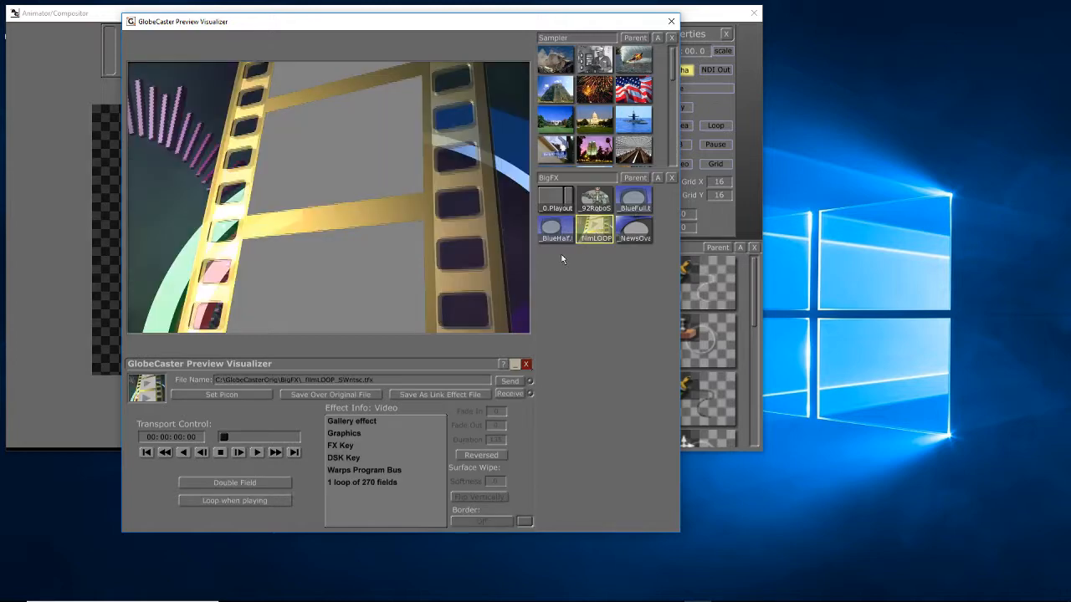
{"action": "left_click", "coordinate": [244, 502]}
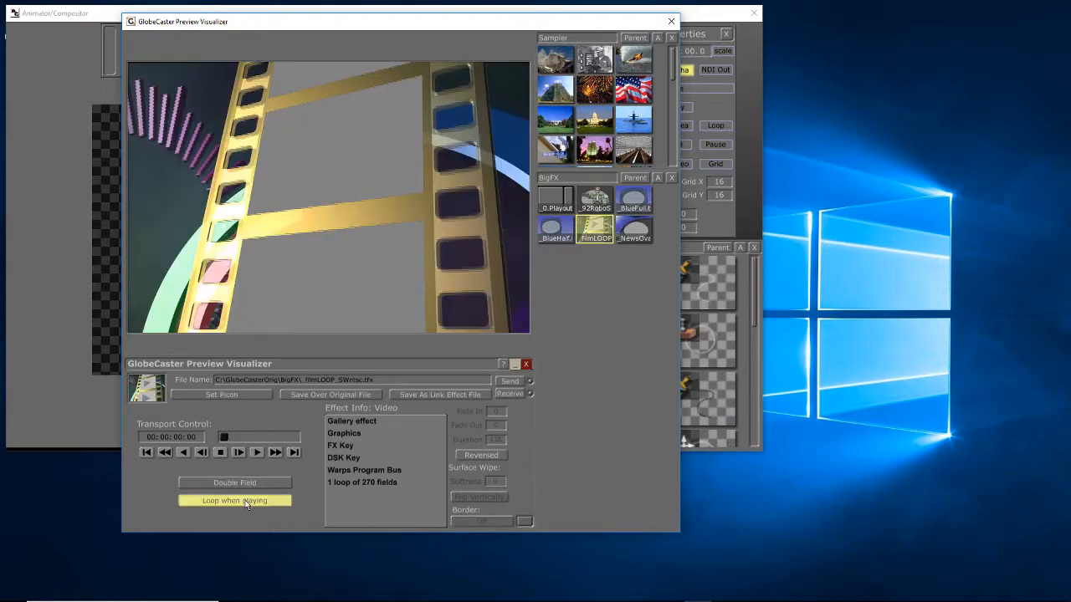
{"action": "left_click", "coordinate": [256, 453]}
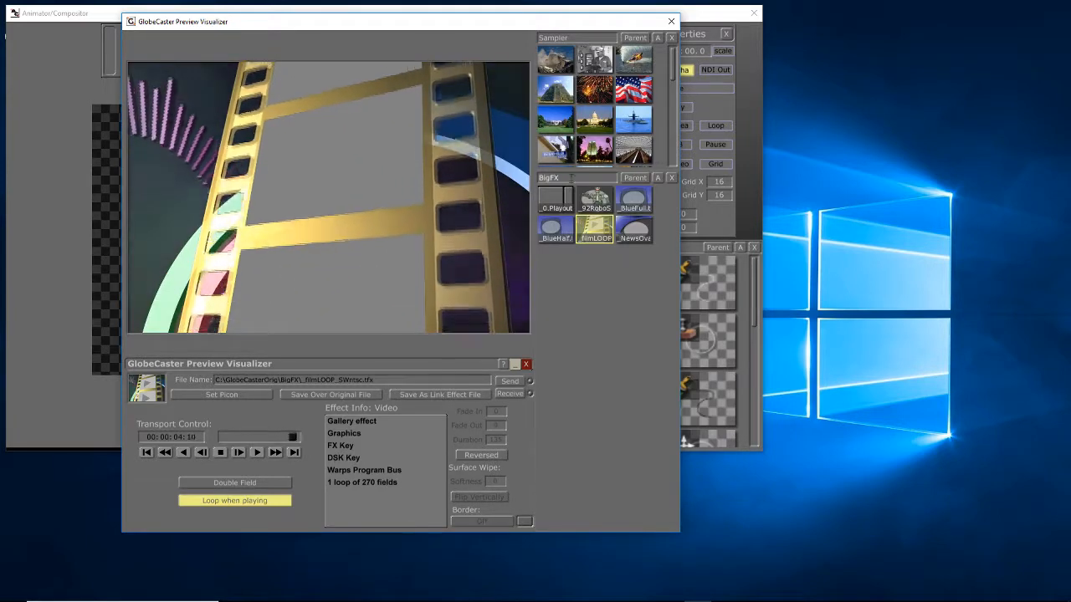
Load the _92RoboSmsh effect and send its playback to NDI as Source1
{"action": "left_click", "coordinate": [595, 199]}
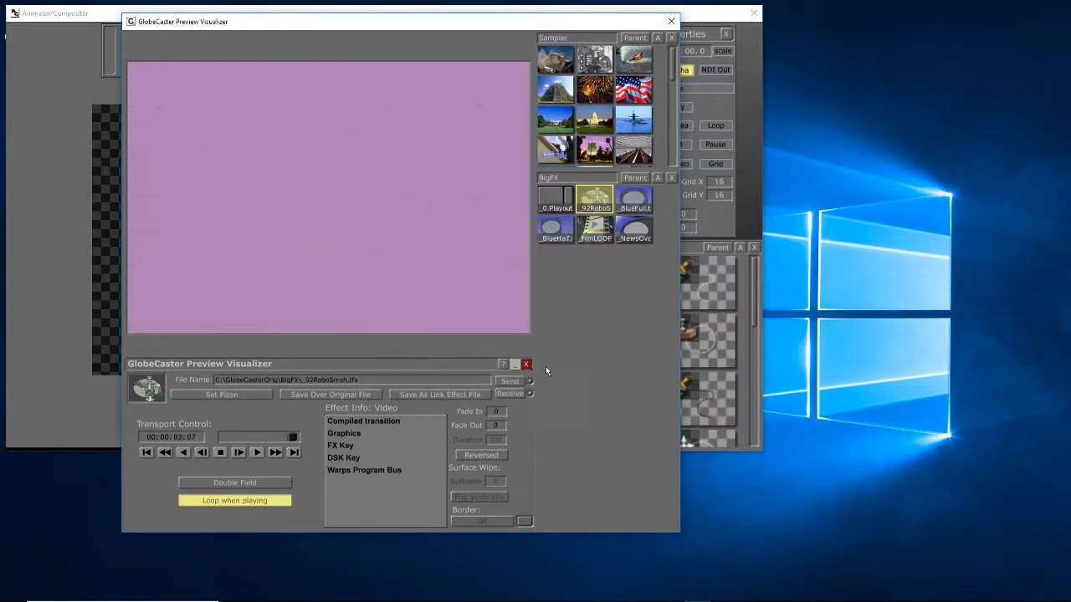
{"action": "left_click", "coordinate": [508, 379]}
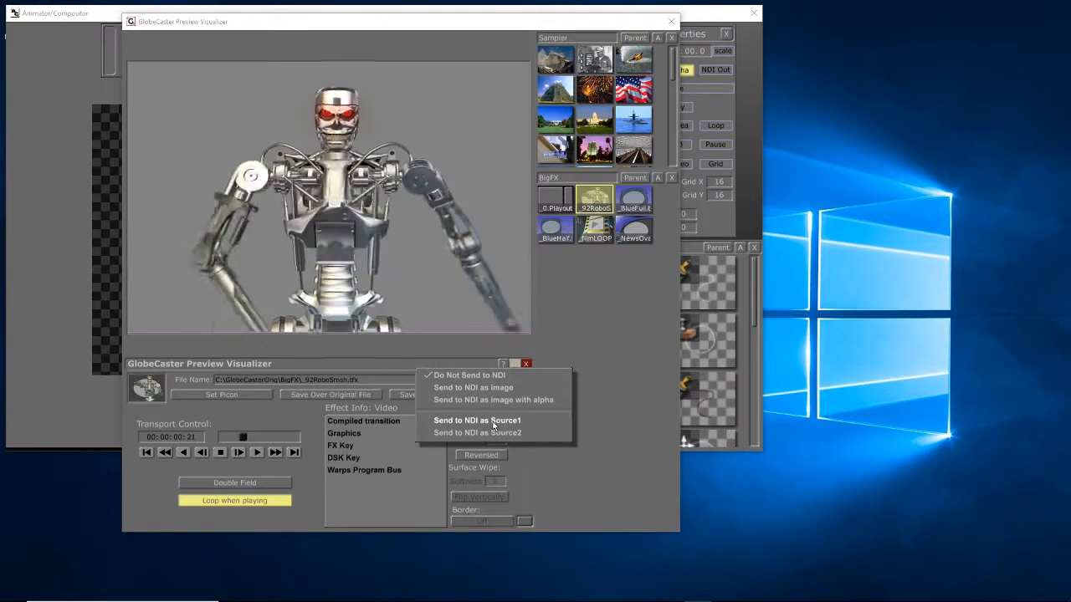
{"action": "left_click", "coordinate": [492, 425]}
Minimize the Preview Visualizer and set the compositor workspace's source to GlobeCaster NDI Source1
{"action": "left_click", "coordinate": [515, 364]}
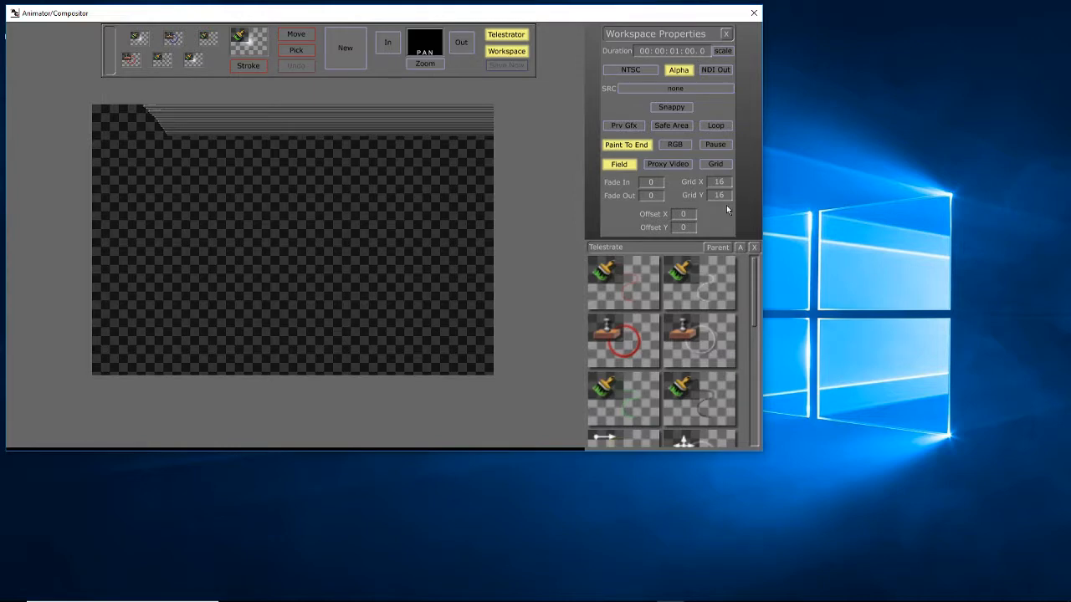
{"action": "left_click", "coordinate": [656, 90]}
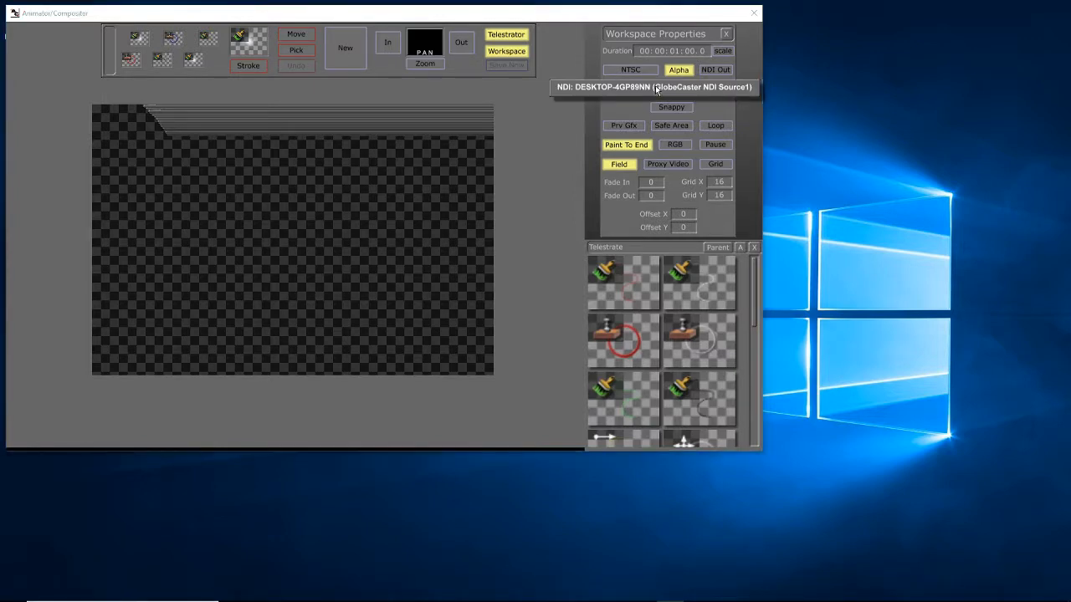
{"action": "left_click", "coordinate": [656, 87]}
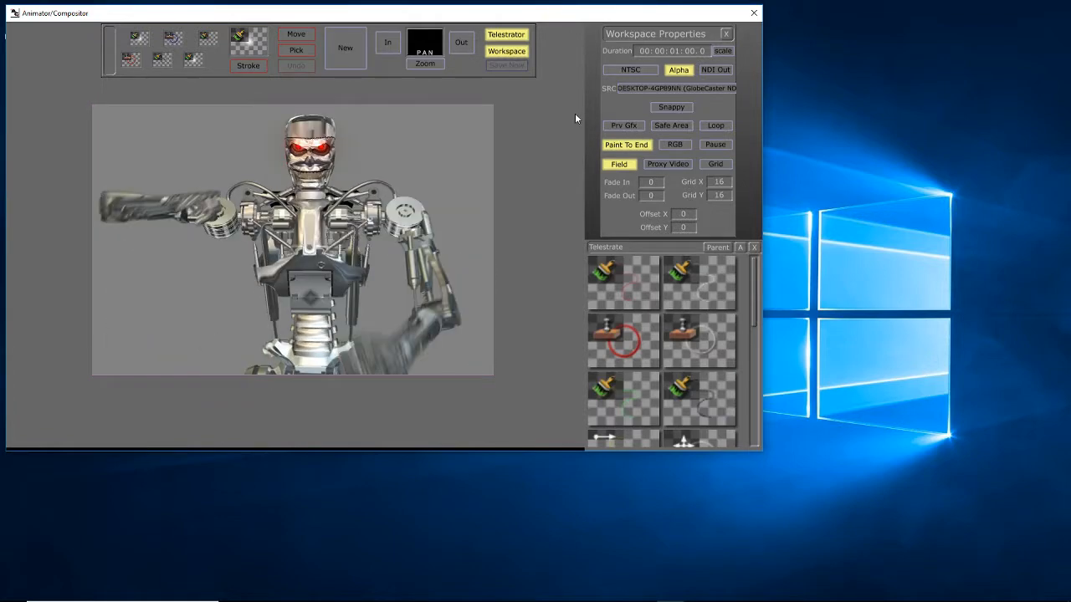
Enable NDI output for the workspace and open the NewTek NDI monitor to view it
{"action": "left_click", "coordinate": [711, 72]}
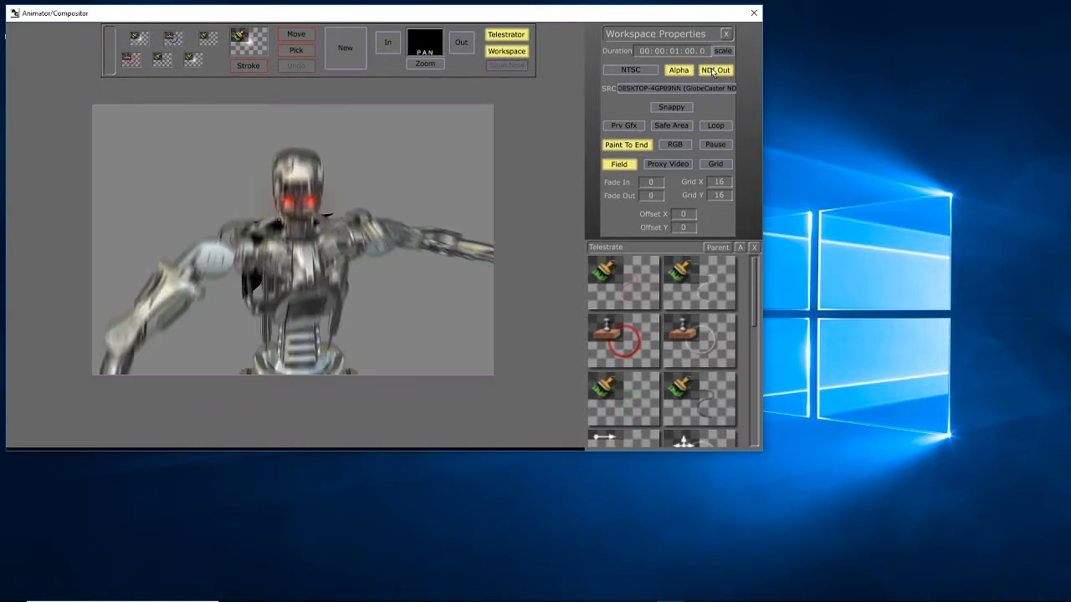
{"action": "mouse_move", "coordinate": [401, 599]}
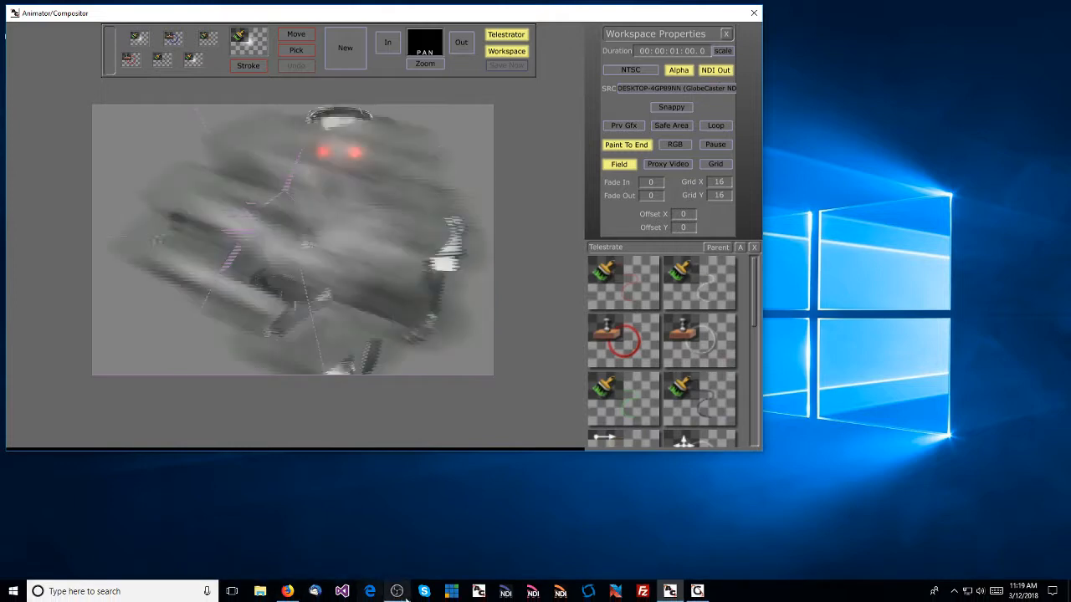
{"action": "left_click", "coordinate": [504, 592]}
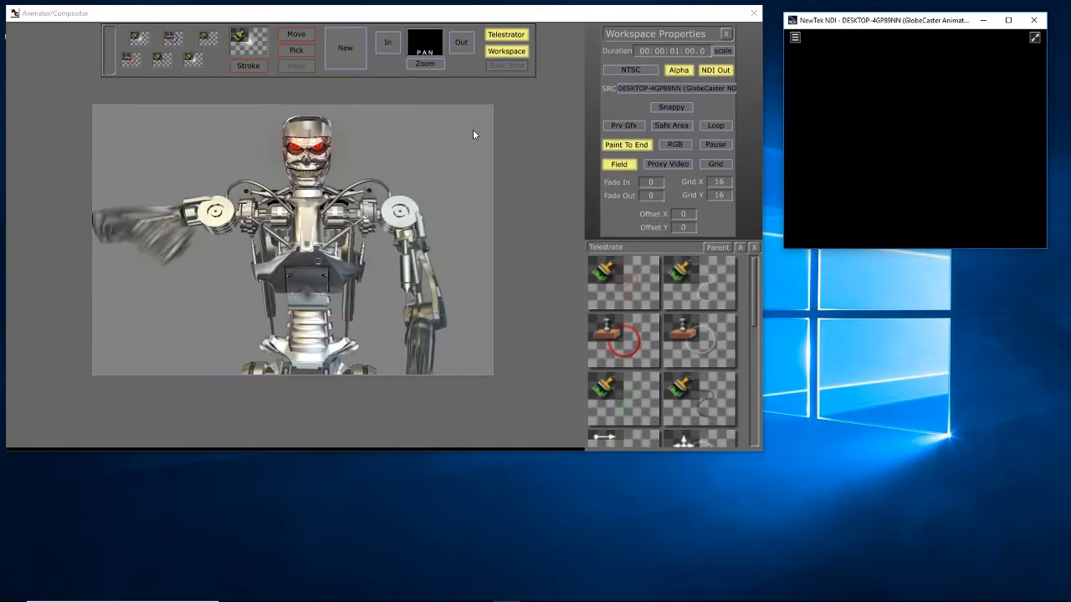
Choose the white freehand brush stroke and scribble looping lines across the live robot video
{"action": "left_click", "coordinate": [691, 339]}
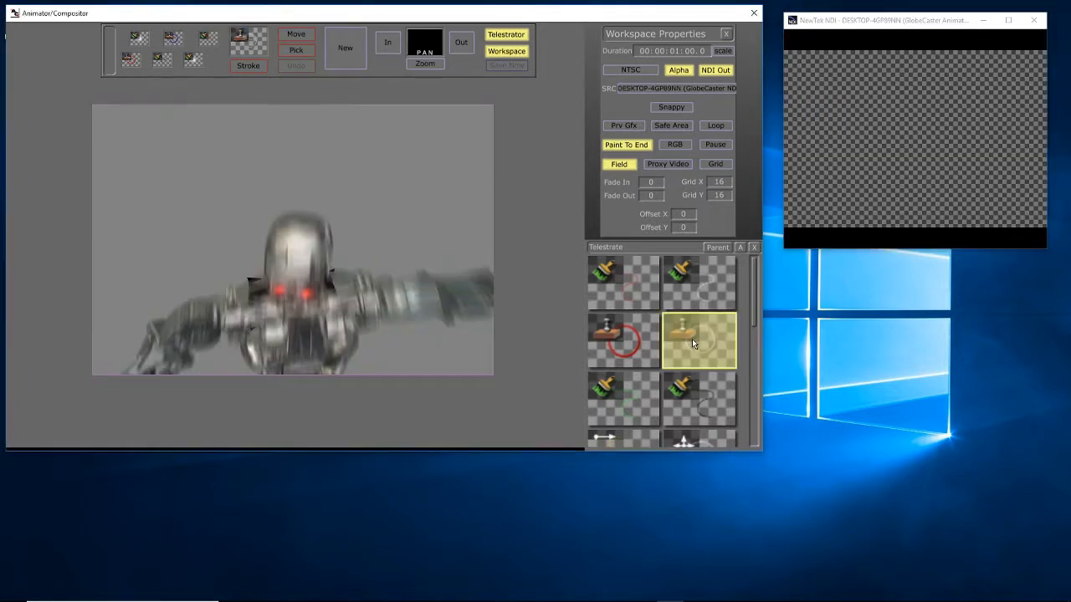
{"action": "left_click", "coordinate": [692, 273]}
{"action": "mouse_move", "coordinate": [395, 156]}
{"action": "left_mouse_down"}
{"action": "mouse_move", "coordinate": [314, 225]}
{"action": "mouse_move", "coordinate": [408, 281]}
{"action": "mouse_move", "coordinate": [180, 295]}
{"action": "mouse_move", "coordinate": [238, 211]}
{"action": "left_mouse_up"}
{"action": "mouse_move", "coordinate": [302, 236]}
{"action": "left_mouse_down"}
{"action": "mouse_move", "coordinate": [385, 228]}
{"action": "mouse_move", "coordinate": [225, 176]}
{"action": "mouse_move", "coordinate": [217, 235]}
{"action": "mouse_move", "coordinate": [188, 165]}
{"action": "mouse_move", "coordinate": [251, 121]}
{"action": "mouse_move", "coordinate": [398, 189]}
{"action": "mouse_move", "coordinate": [417, 159]}
{"action": "mouse_move", "coordinate": [421, 236]}
{"action": "left_mouse_up"}
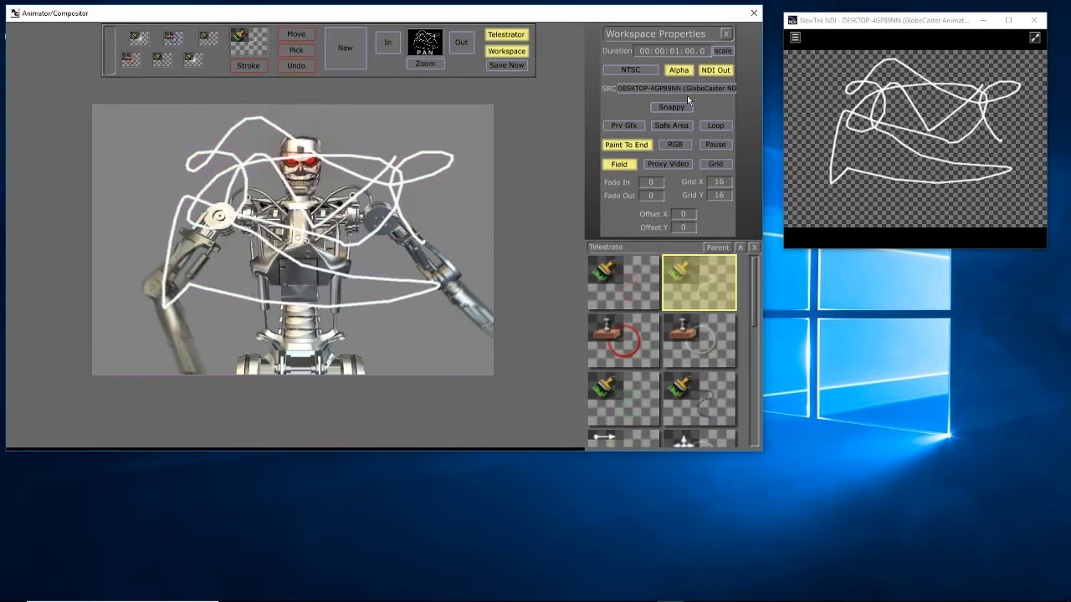
Capture the current source frame with Snap Stroke and draw white freehand lines and an arrow over the frozen robot
{"action": "left_click", "coordinate": [680, 106]}
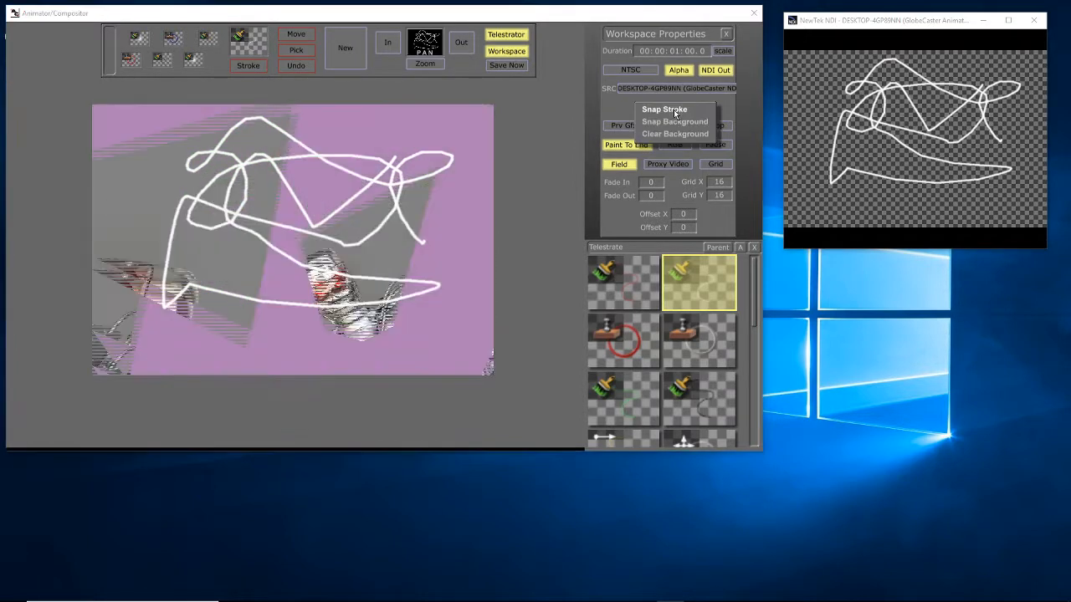
{"action": "left_click", "coordinate": [674, 110]}
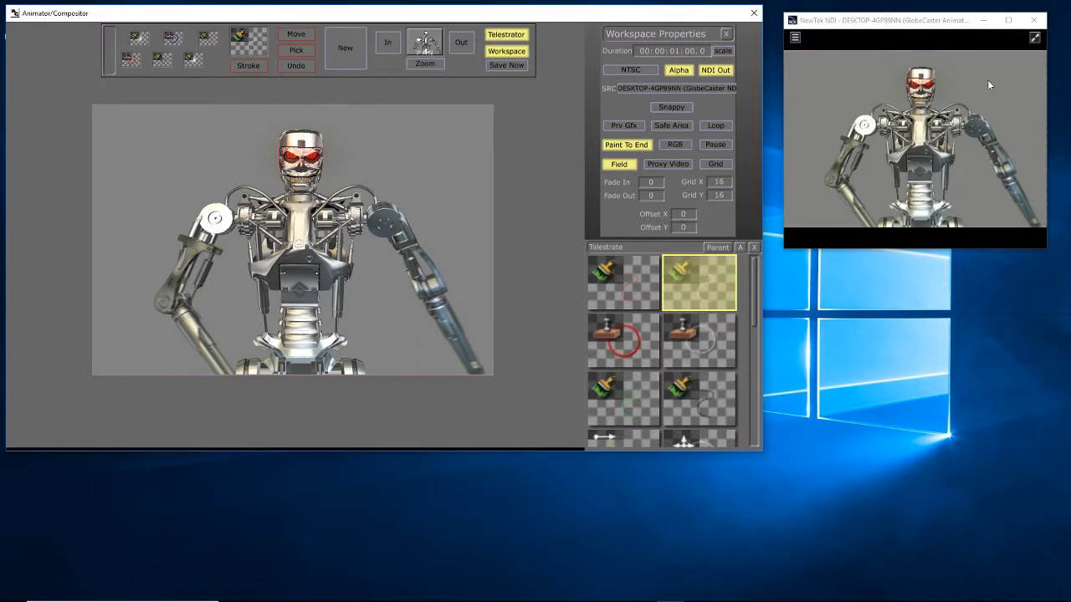
{"action": "left_click_drag", "start_coordinate": [422, 151], "coordinate": [319, 142]}
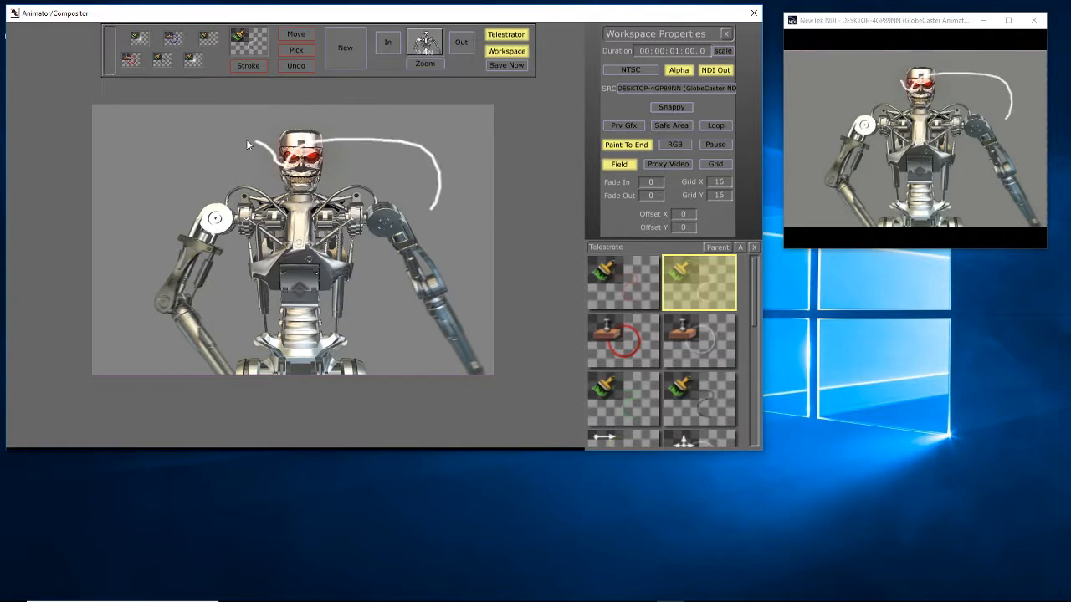
{"action": "mouse_move", "coordinate": [245, 203]}
{"action": "left_mouse_down"}
{"action": "mouse_move", "coordinate": [366, 188]}
{"action": "mouse_move", "coordinate": [466, 220]}
{"action": "mouse_move", "coordinate": [270, 251]}
{"action": "left_mouse_up"}
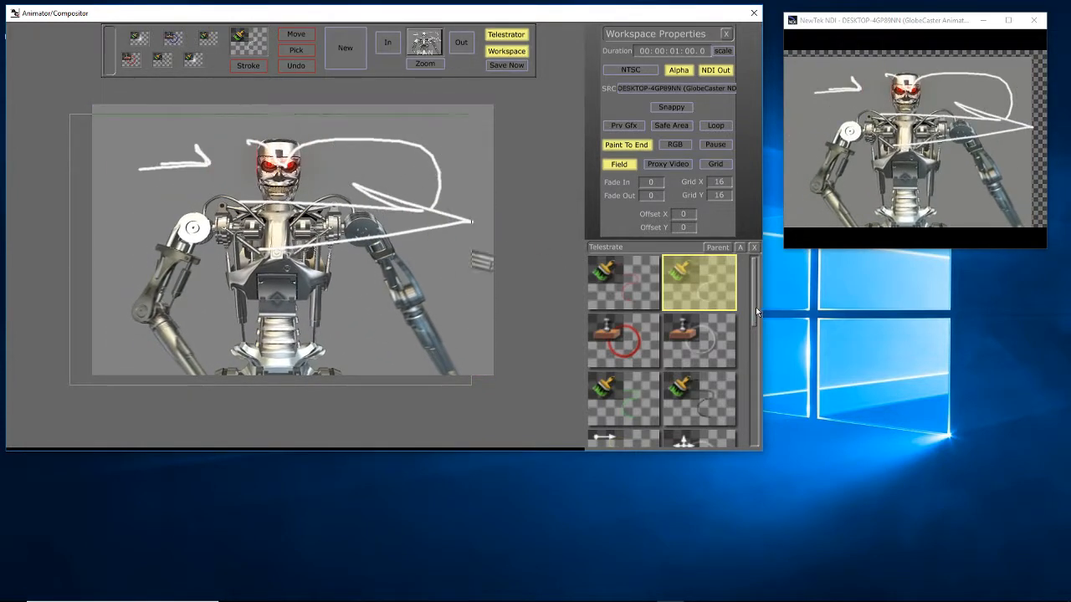
Add the frozen robot frame as a new scalable image brush at the end of the Telestrate bin, before Darken.ppf
{"action": "left_click_drag", "start_coordinate": [755, 315], "coordinate": [755, 433]}
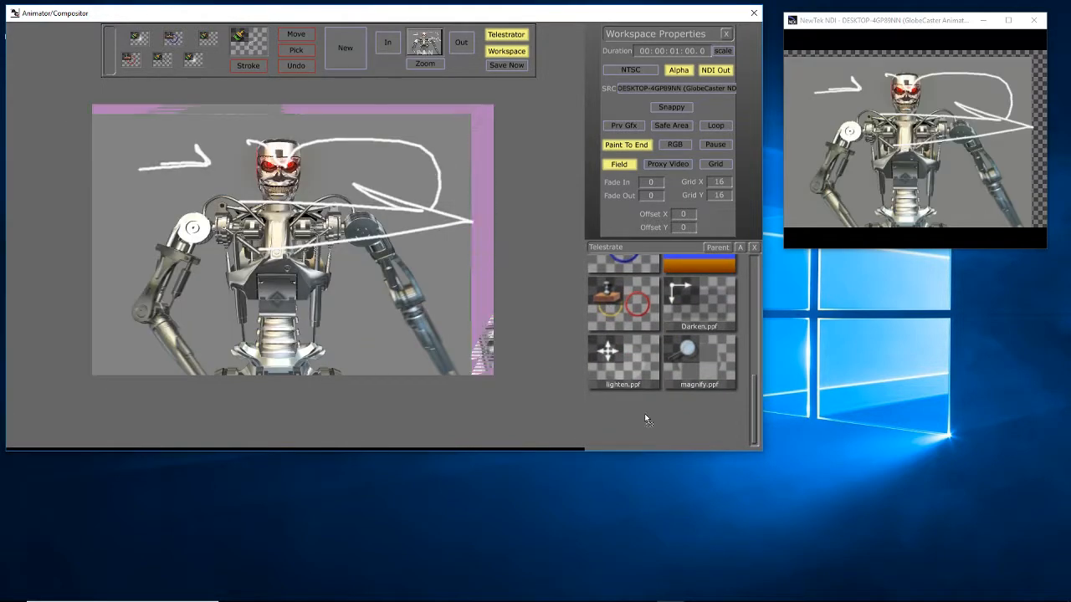
{"action": "right_click", "coordinate": [645, 417]}
{"action": "left_click", "coordinate": [601, 337]}
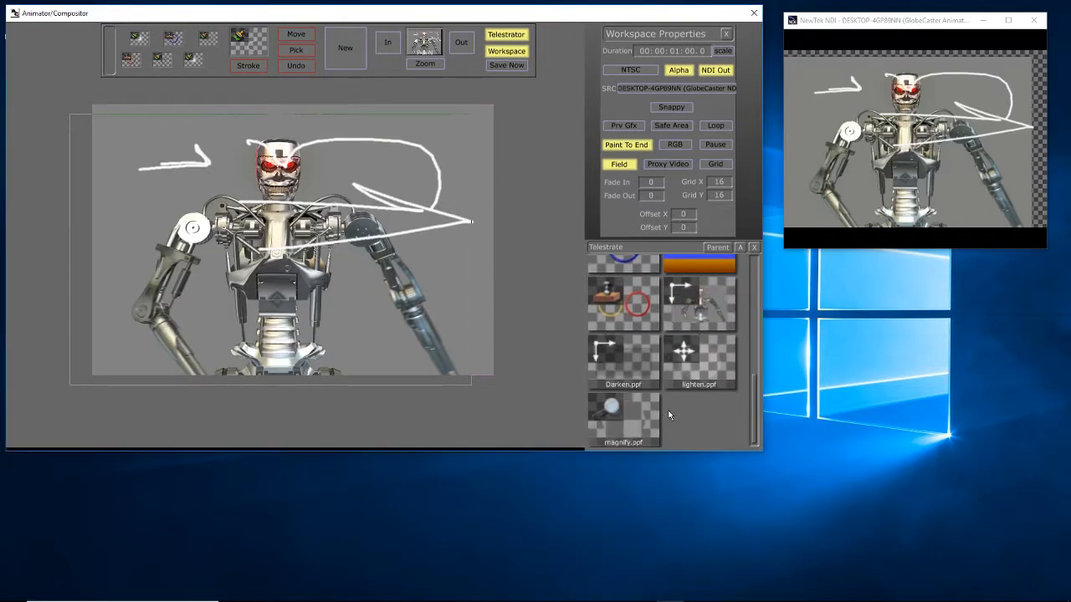
Choose the new robot image brush and stamp scaled-down copies of the robot at various sizes across the annotated frame
{"action": "left_click", "coordinate": [703, 309]}
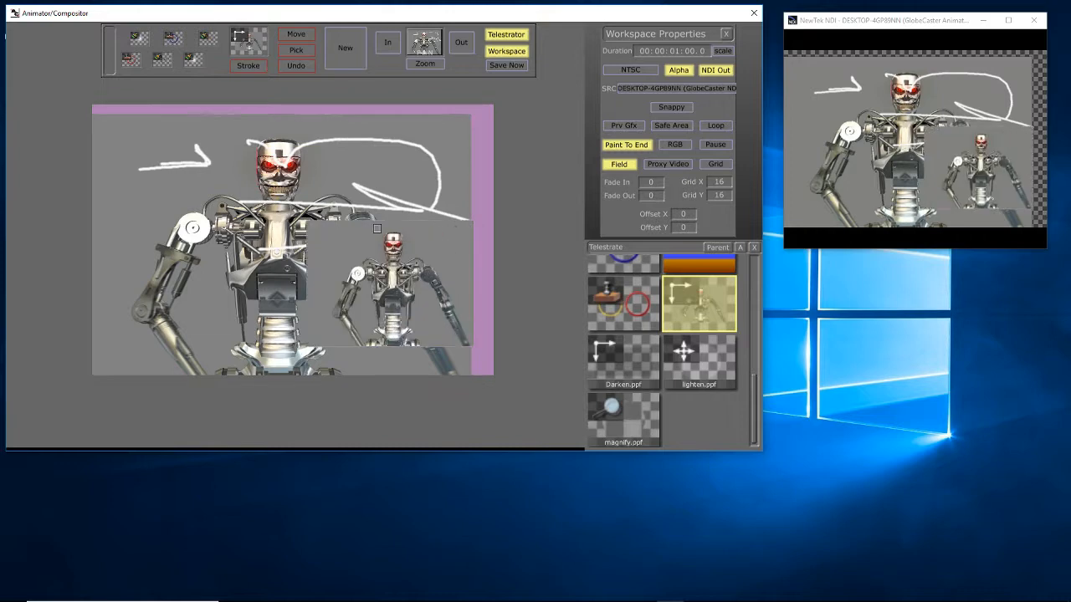
{"action": "left_click_drag", "start_coordinate": [165, 266], "coordinate": [164, 266]}
{"action": "left_click_drag", "start_coordinate": [210, 168], "coordinate": [92, 272]}
{"action": "left_click_drag", "start_coordinate": [162, 296], "coordinate": [83, 376]}
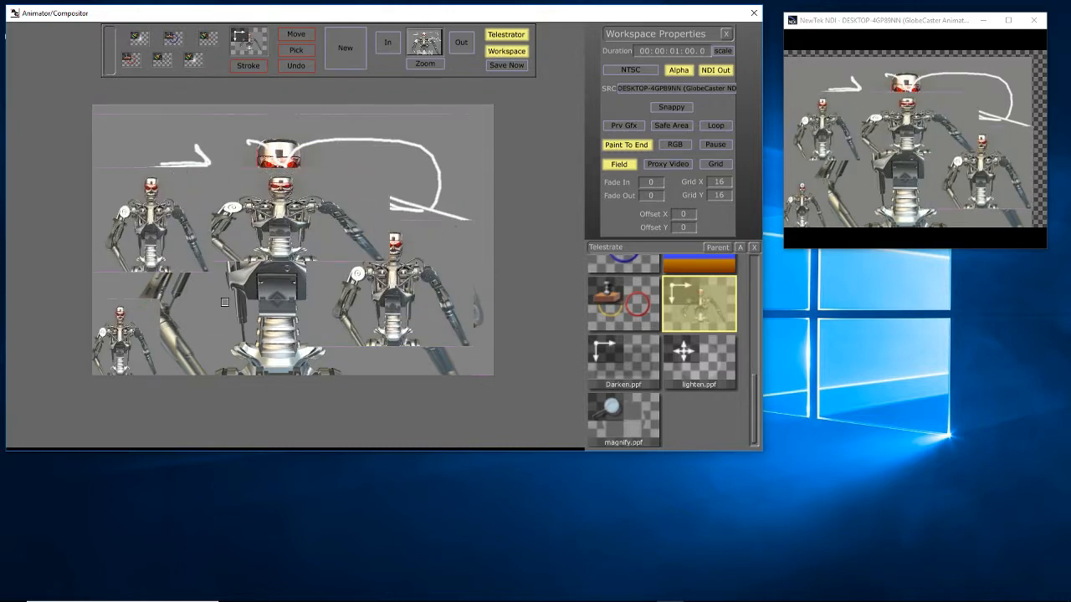
{"action": "left_click_drag", "start_coordinate": [233, 294], "coordinate": [156, 372]}
{"action": "left_click_drag", "start_coordinate": [299, 318], "coordinate": [230, 380]}
{"action": "left_click_drag", "start_coordinate": [313, 296], "coordinate": [229, 327]}
{"action": "left_click_drag", "start_coordinate": [334, 183], "coordinate": [285, 225]}
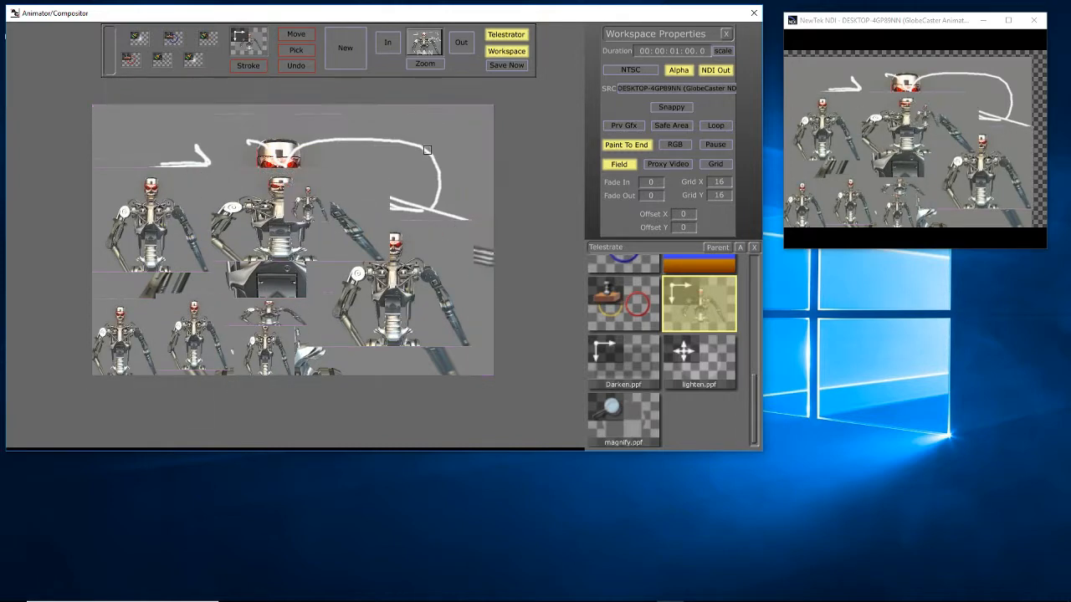
{"action": "left_click_drag", "start_coordinate": [469, 152], "coordinate": [396, 200]}
Start a new blank drawing and capture the current source frame behind it with Snap Background
{"action": "left_click", "coordinate": [349, 51]}
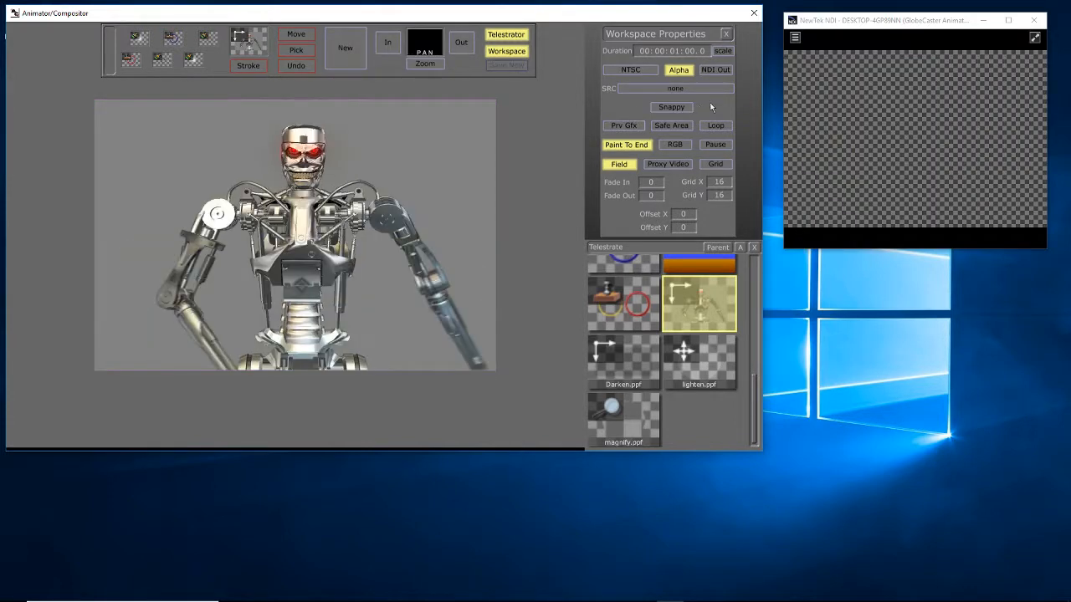
{"action": "left_click", "coordinate": [677, 108]}
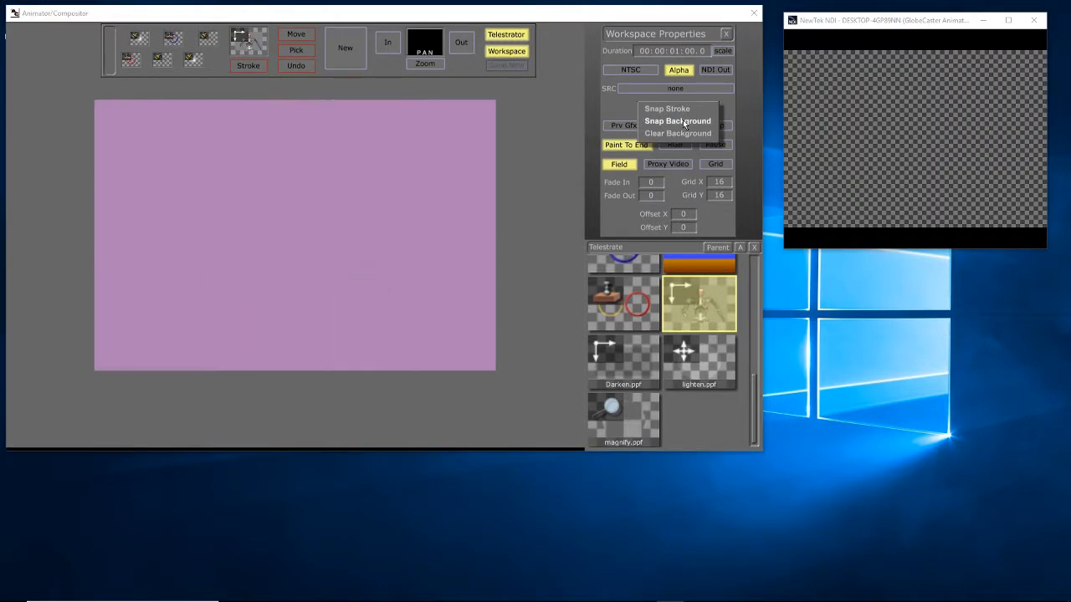
{"action": "left_click", "coordinate": [677, 121]}
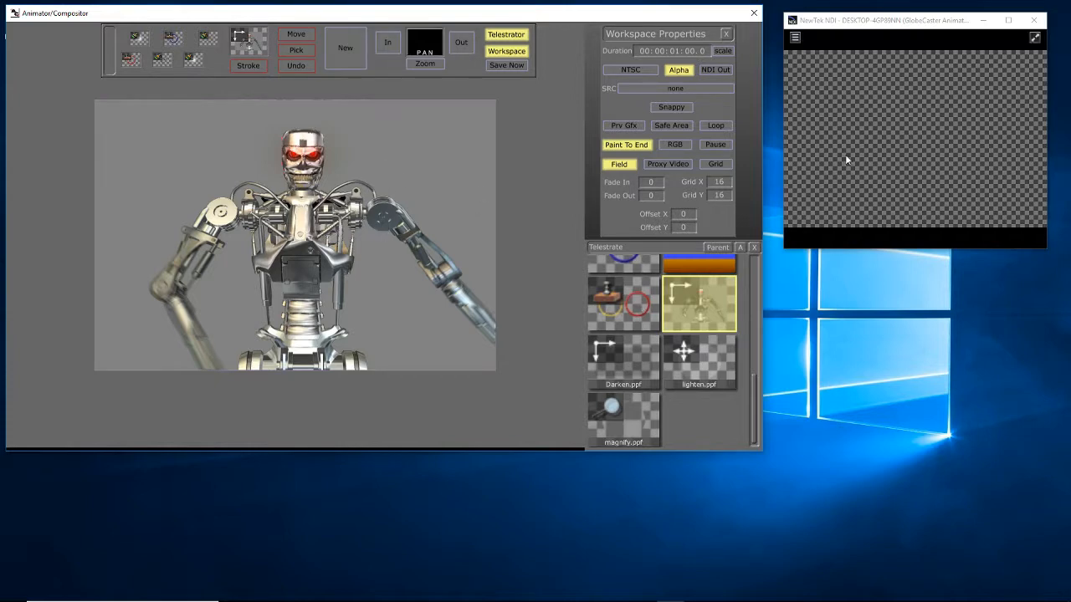
Choose the red resizable circle brush and place a red ellipse around the robot's head
{"action": "scroll", "coordinate": [641, 356], "scroll_direction": "up", "scroll_amount": 2}
{"action": "left_click", "coordinate": [634, 326]}
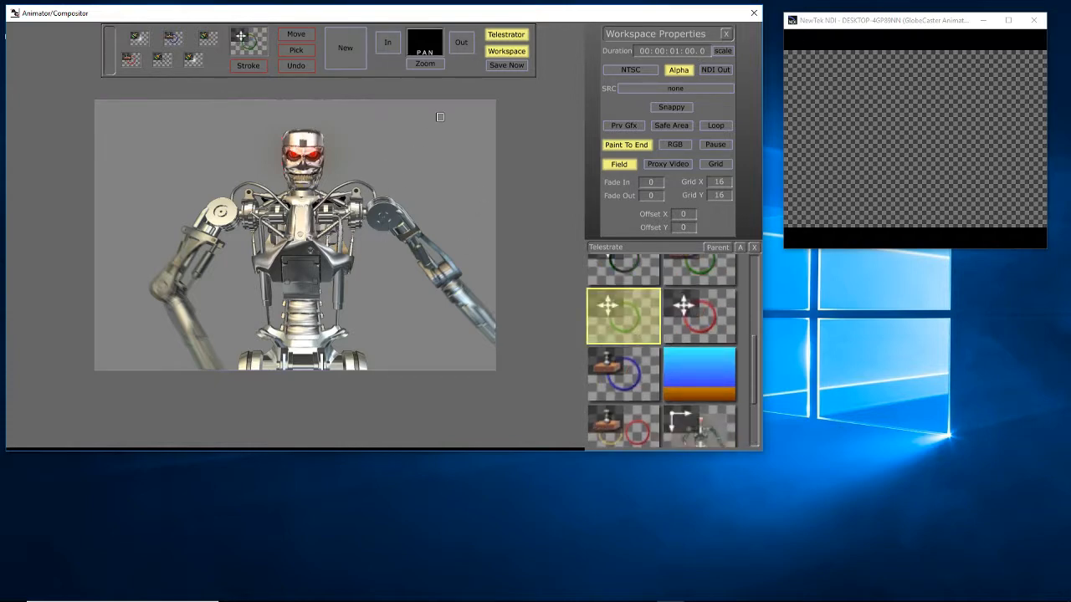
{"action": "left_click", "coordinate": [688, 315]}
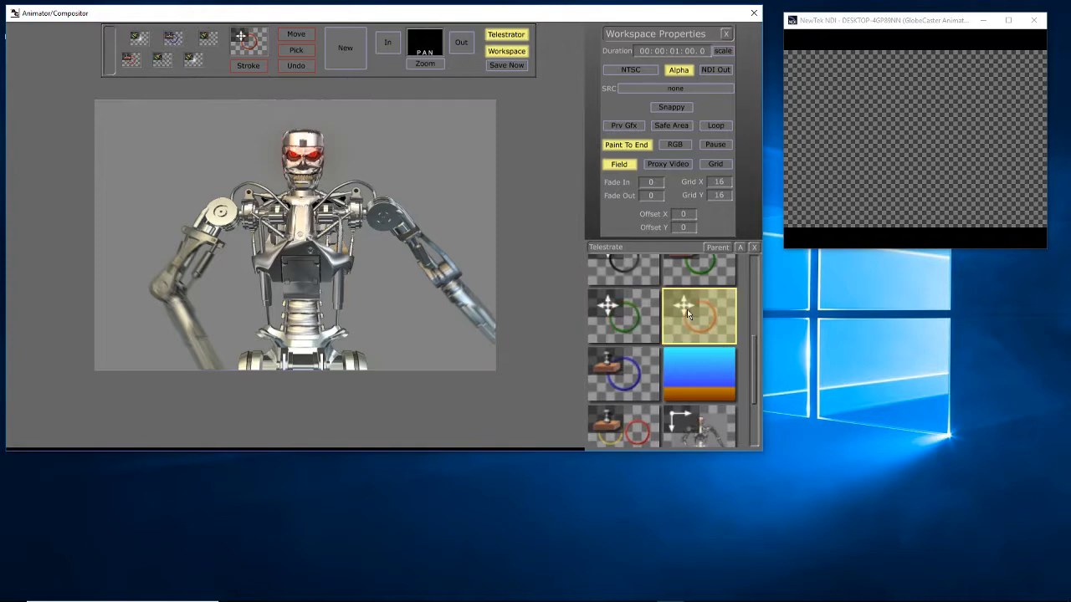
{"action": "left_click", "coordinate": [457, 165]}
{"action": "left_click_drag", "start_coordinate": [434, 213], "coordinate": [380, 218]}
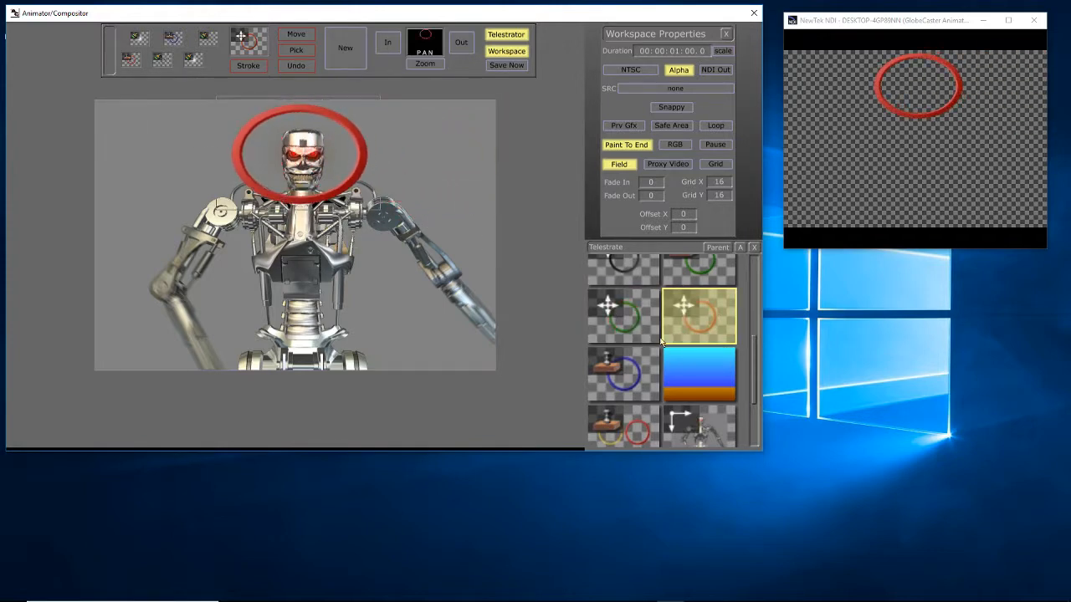
Choose the yellow straight-line brush and draw a horizontal line across the robot's shoulders
{"action": "scroll", "coordinate": [661, 328], "scroll_direction": "up", "scroll_amount": 2}
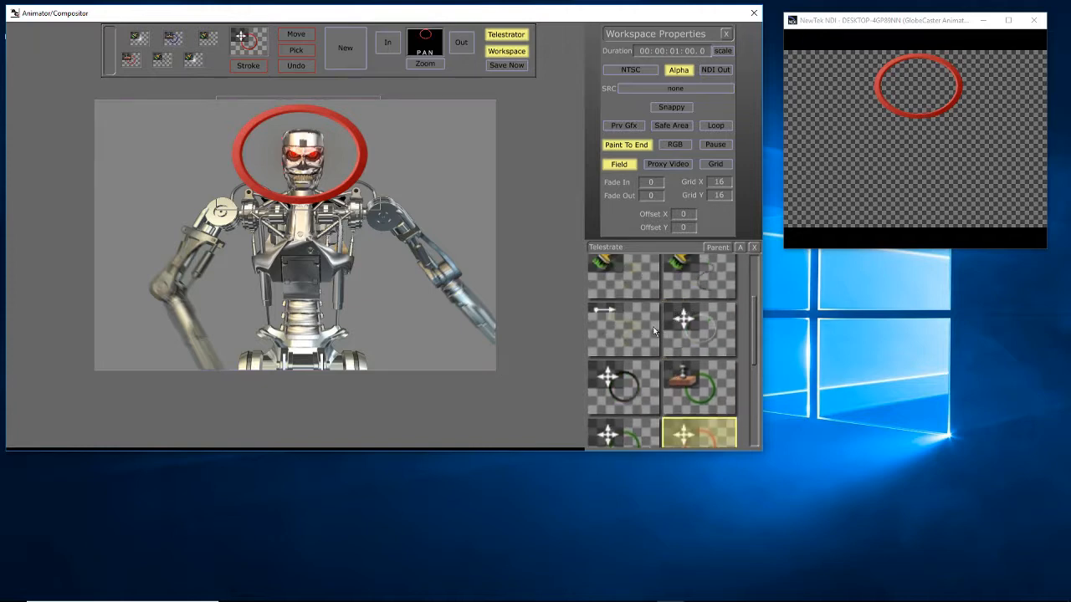
{"action": "left_click", "coordinate": [655, 331]}
{"action": "left_click_drag", "start_coordinate": [426, 218], "coordinate": [182, 220]}
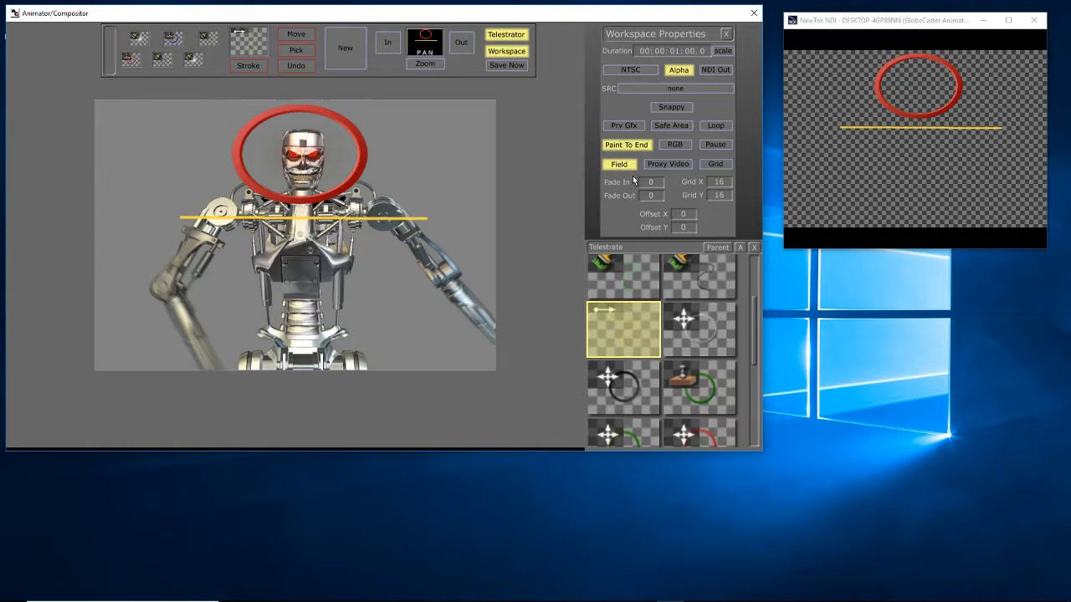
{"action": "left_click", "coordinate": [692, 91]}
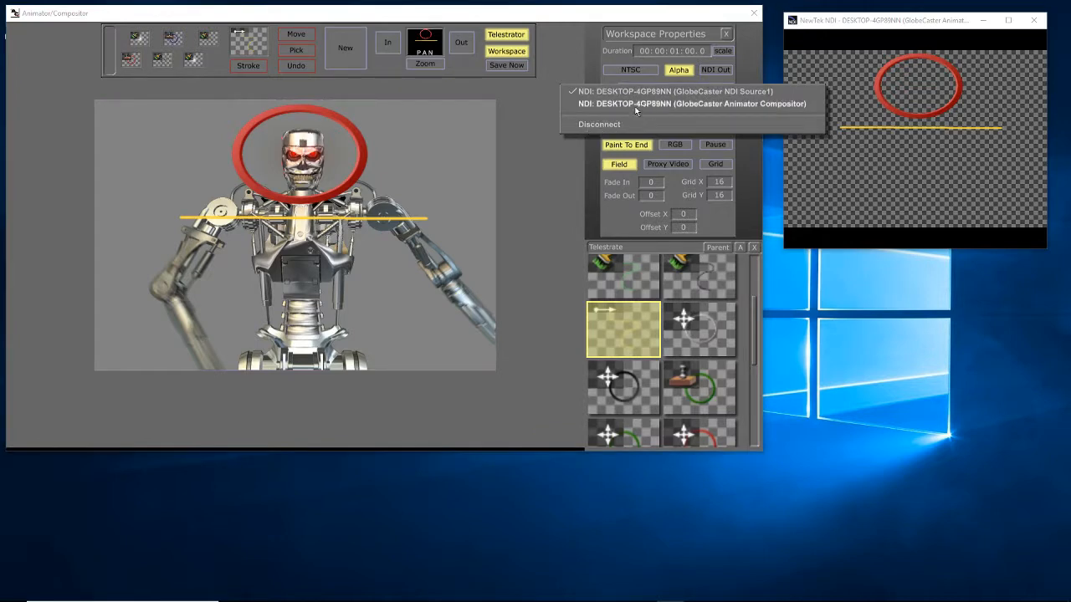
{"action": "left_click", "coordinate": [948, 94]}
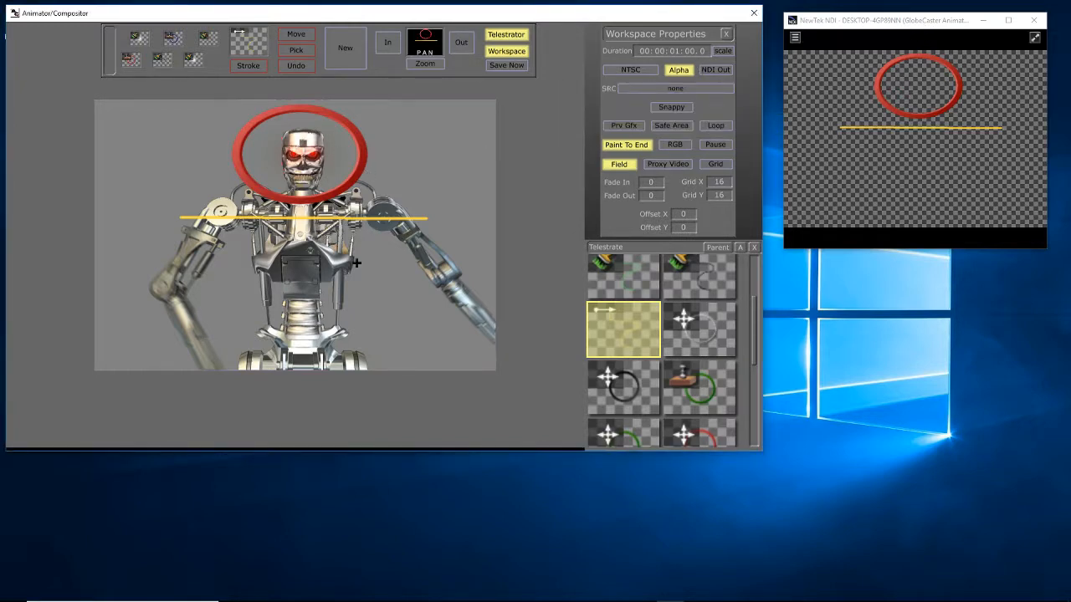
{"action": "mouse_move", "coordinate": [562, 600]}
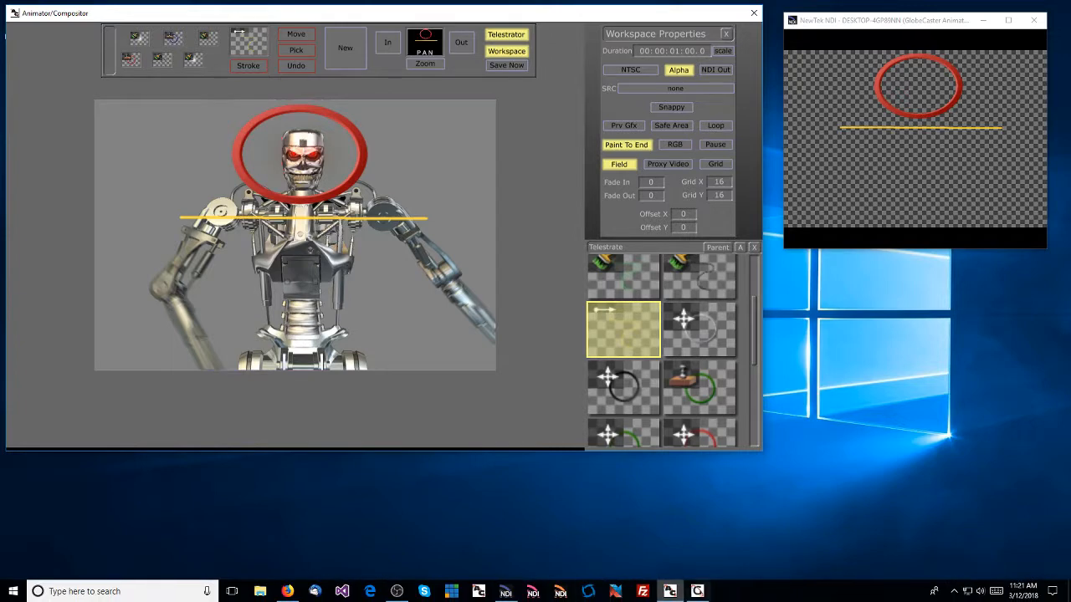
{"action": "left_click", "coordinate": [953, 591]}
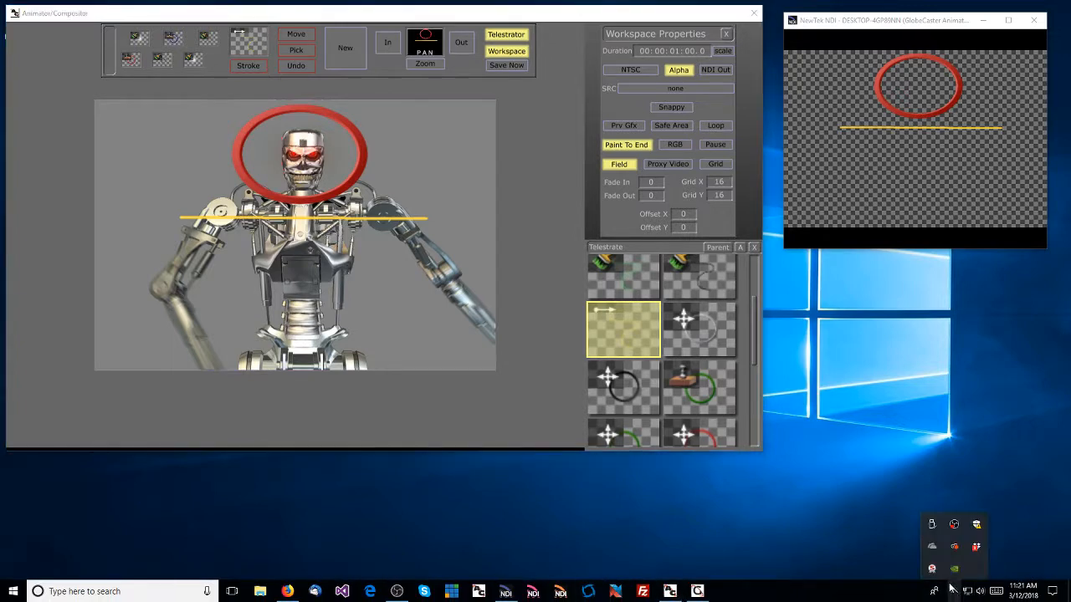
{"action": "right_click", "coordinate": [956, 525]}
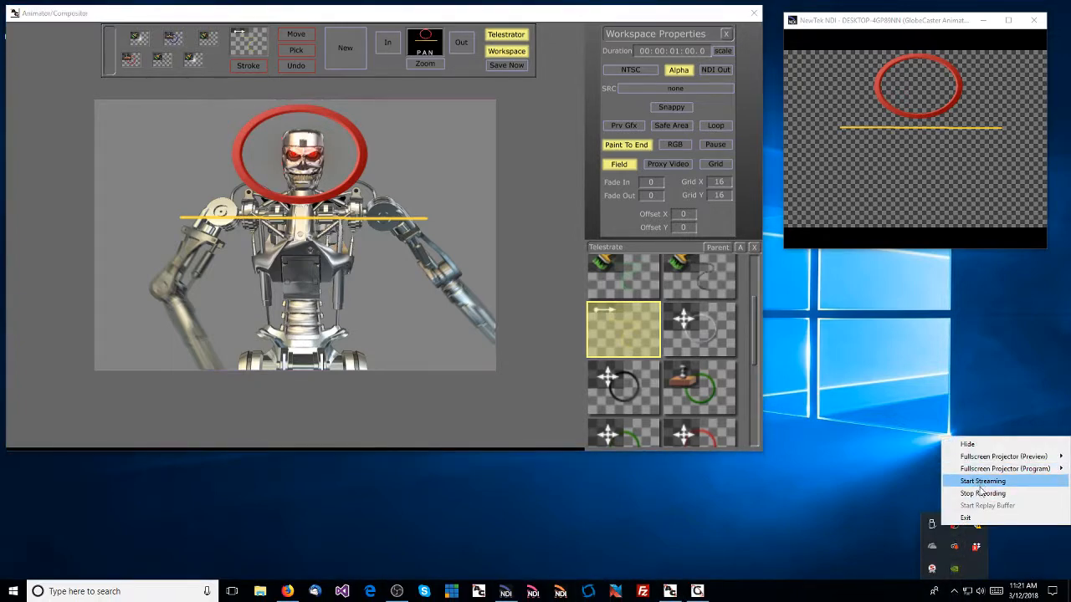